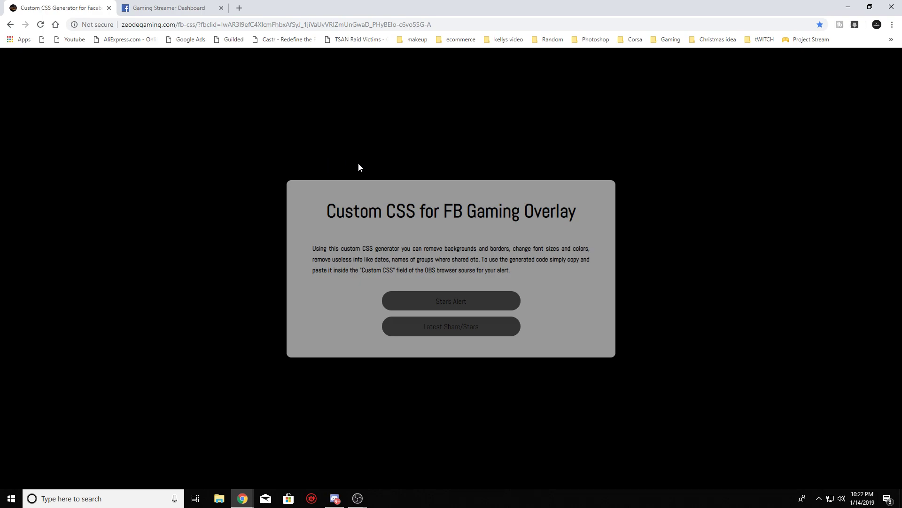
- Open the Latest Share/Stars form, add a blank tab, and glance at the streamer dashboard
{"action": "left_click", "coordinate": [466, 328]}
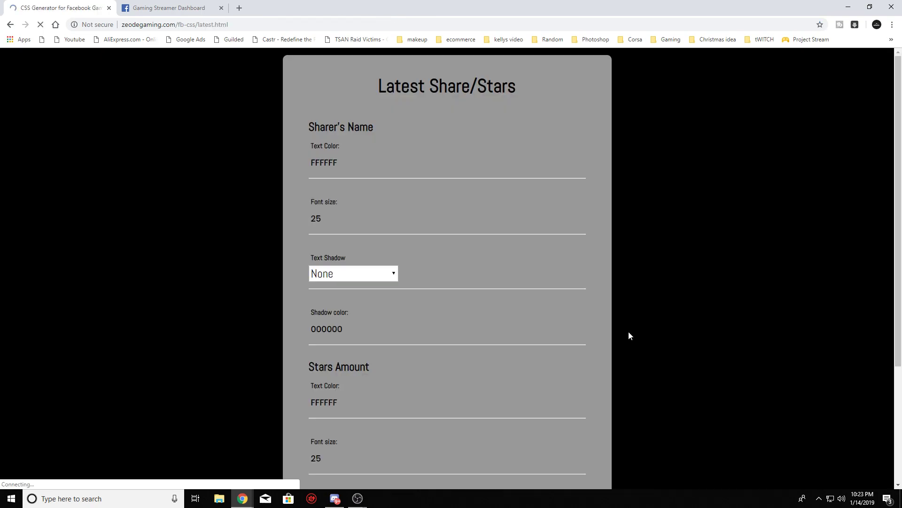
{"action": "scroll", "coordinate": [441, 212], "scroll_direction": "down", "scroll_amount": 3}
{"action": "scroll", "coordinate": [464, 241], "scroll_direction": "down", "scroll_amount": 3}
{"action": "scroll", "coordinate": [439, 306], "scroll_direction": "up", "scroll_amount": 6}
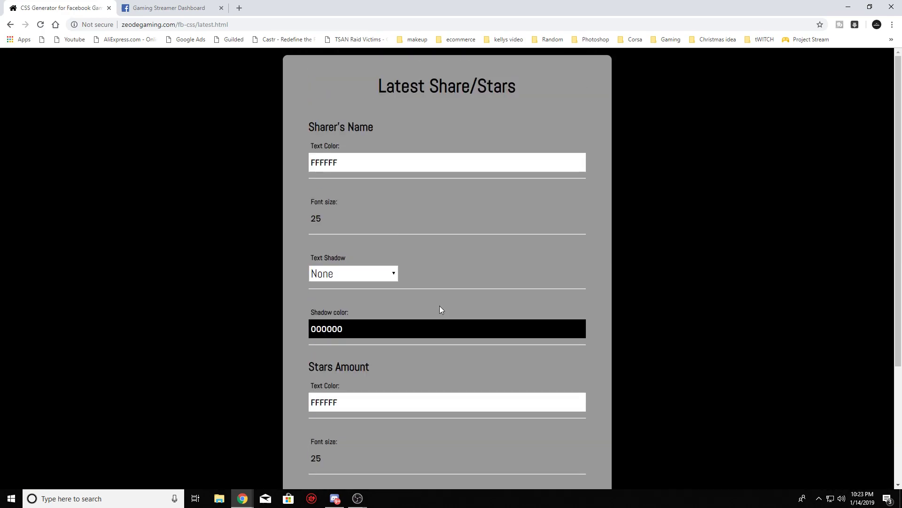
{"action": "scroll", "coordinate": [439, 305], "scroll_direction": "down", "scroll_amount": 3}
{"action": "scroll", "coordinate": [440, 305], "scroll_direction": "up", "scroll_amount": 3}
{"action": "scroll", "coordinate": [235, 416], "scroll_direction": "down", "scroll_amount": 2}
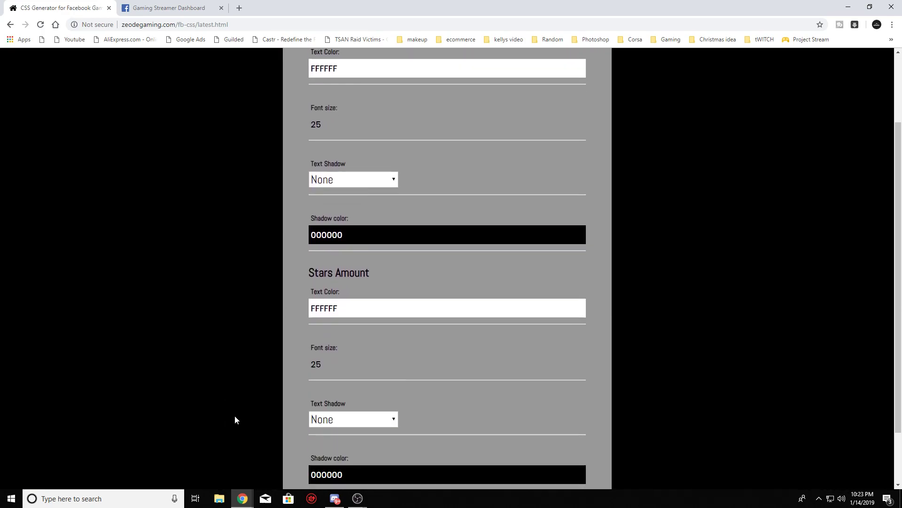
{"action": "scroll", "coordinate": [235, 416], "scroll_direction": "up", "scroll_amount": 2}
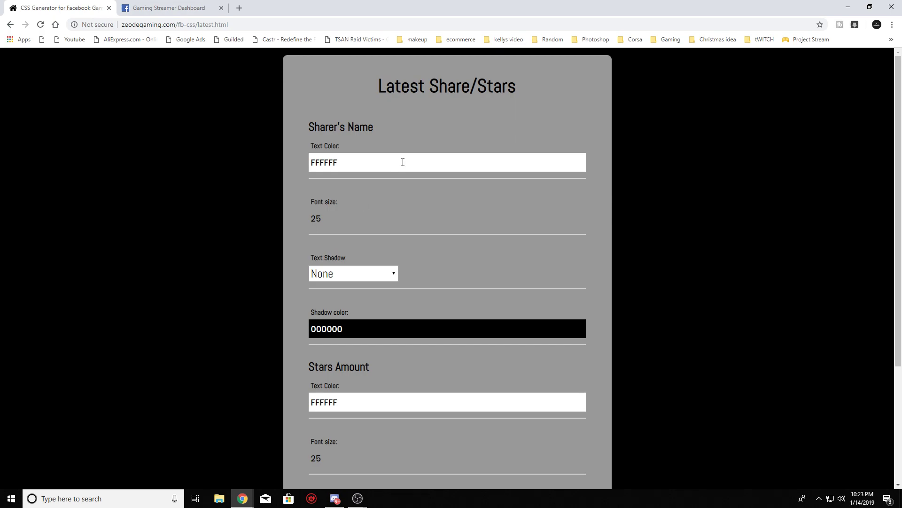
{"action": "left_click", "coordinate": [241, 9]}
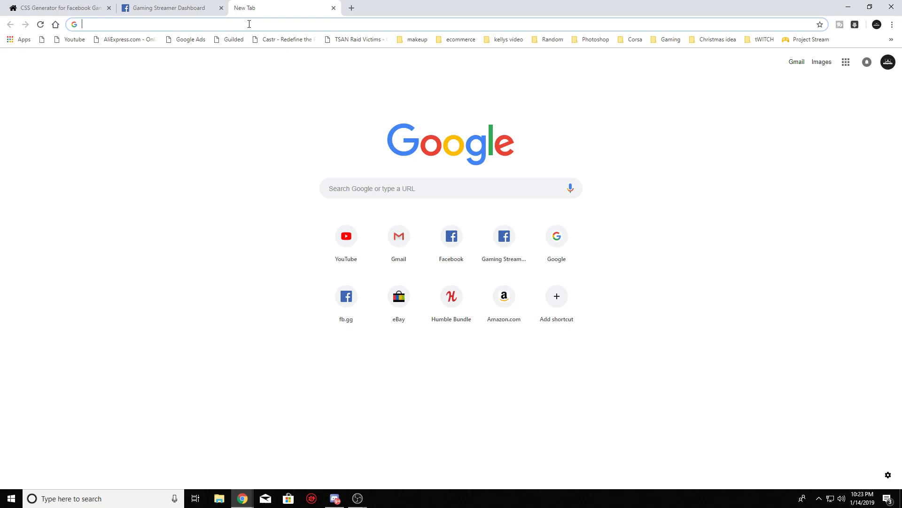
{"action": "left_click", "coordinate": [170, 8]}
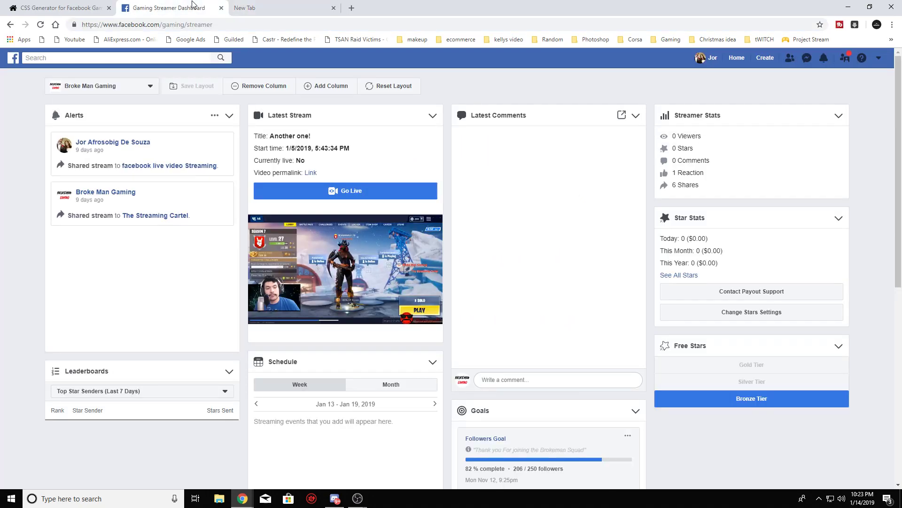
{"action": "left_click", "coordinate": [64, 8]}
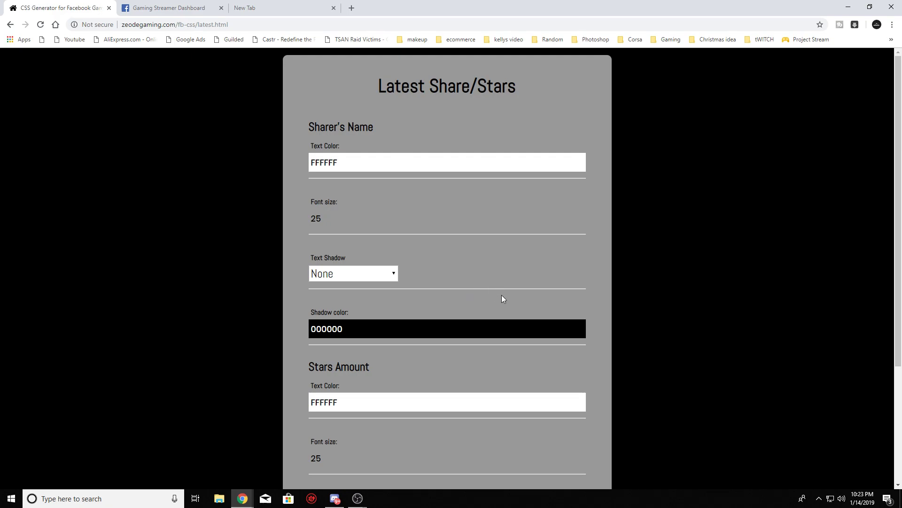
{"action": "scroll", "coordinate": [501, 296], "scroll_direction": "down", "scroll_amount": 1}
{"action": "scroll", "coordinate": [483, 256], "scroll_direction": "down", "scroll_amount": 2}
{"action": "scroll", "coordinate": [483, 271], "scroll_direction": "up", "scroll_amount": 3}
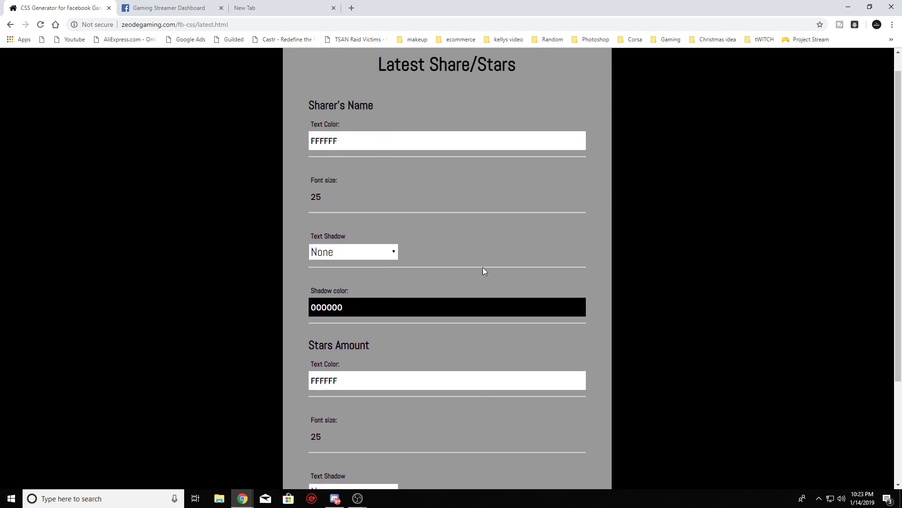
{"action": "scroll", "coordinate": [483, 270], "scroll_direction": "up", "scroll_amount": 1}
- Set the sharer's name text colour to red D10018
{"action": "left_click", "coordinate": [383, 162]}
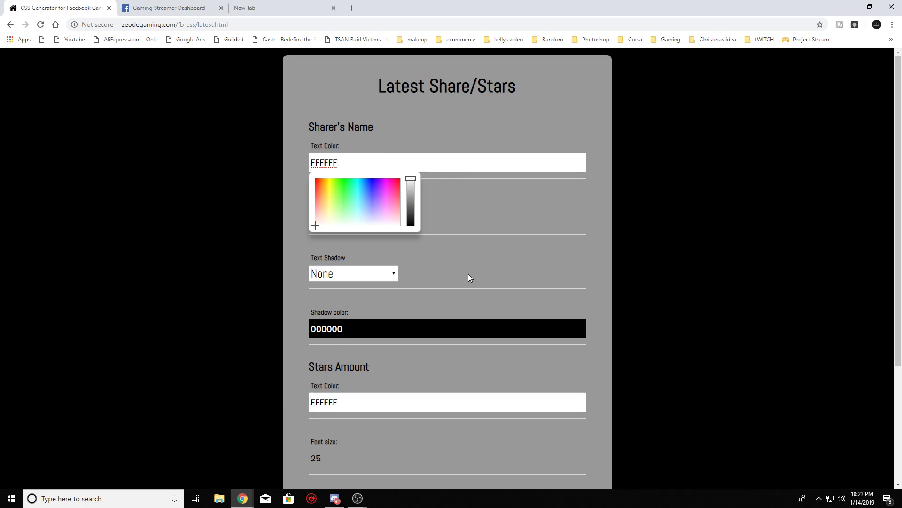
{"action": "left_click", "coordinate": [469, 273]}
{"action": "left_click", "coordinate": [376, 162]}
{"action": "left_click", "coordinate": [504, 209]}
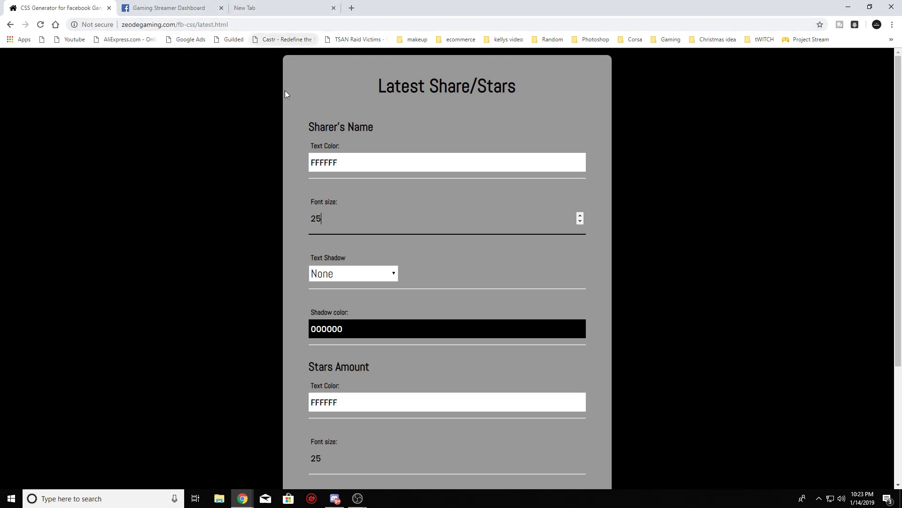
{"action": "left_click", "coordinate": [359, 162]}
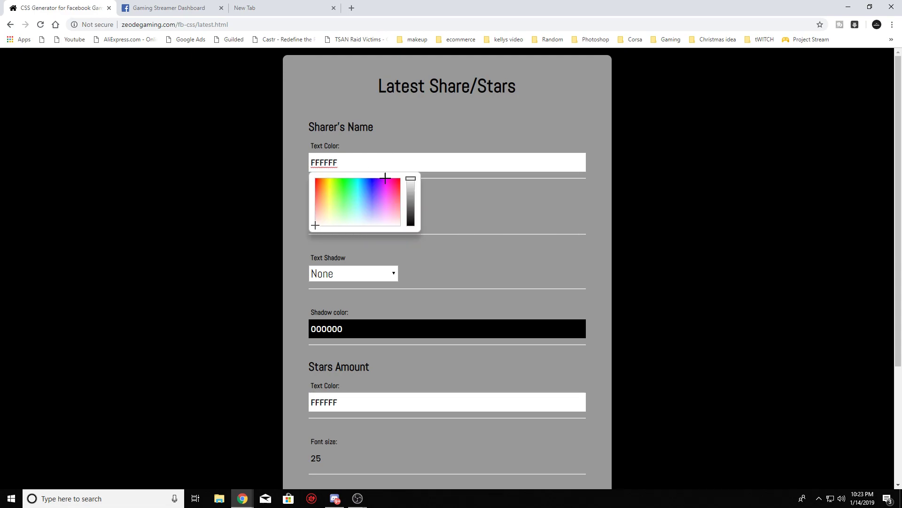
{"action": "mouse_move", "coordinate": [411, 179]}
{"action": "left_mouse_down"}
{"action": "mouse_move", "coordinate": [411, 194]}
{"action": "mouse_move", "coordinate": [398, 175]}
{"action": "mouse_move", "coordinate": [411, 189]}
{"action": "left_mouse_up"}
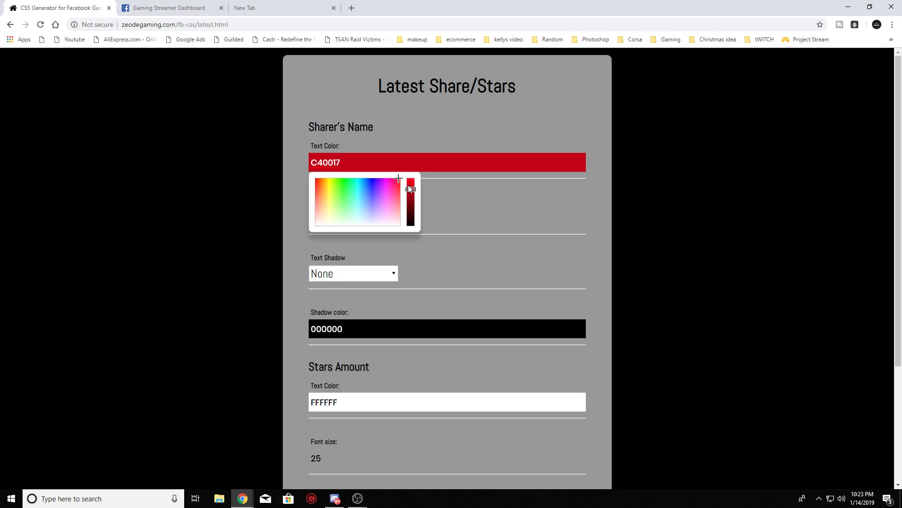
{"action": "left_click_drag", "start_coordinate": [411, 188], "coordinate": [412, 188]}
- Give the sharer's name a 3D text shadow in pale bluish-white F2F5FF
{"action": "left_click", "coordinate": [353, 274]}
{"action": "left_click", "coordinate": [333, 349]}
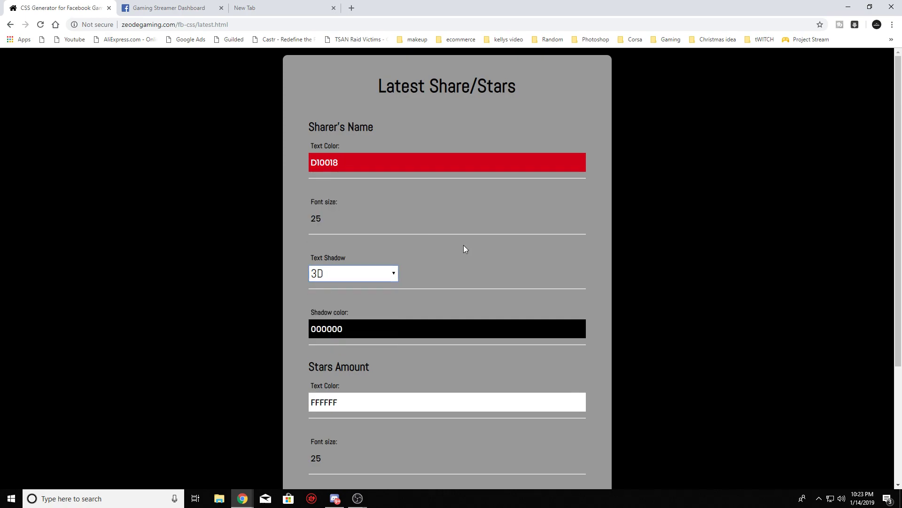
{"action": "scroll", "coordinate": [454, 242], "scroll_direction": "down", "scroll_amount": 1}
{"action": "scroll", "coordinate": [453, 242], "scroll_direction": "down", "scroll_amount": 1}
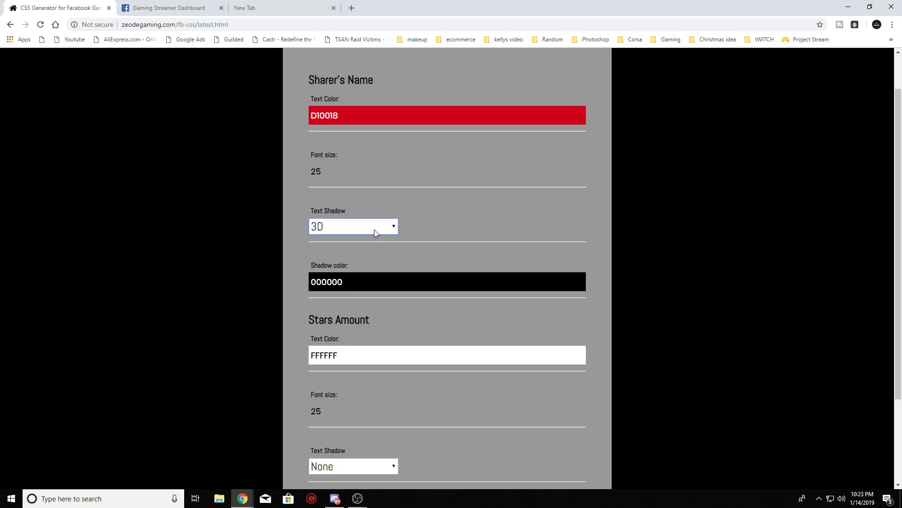
{"action": "left_click", "coordinate": [365, 279]}
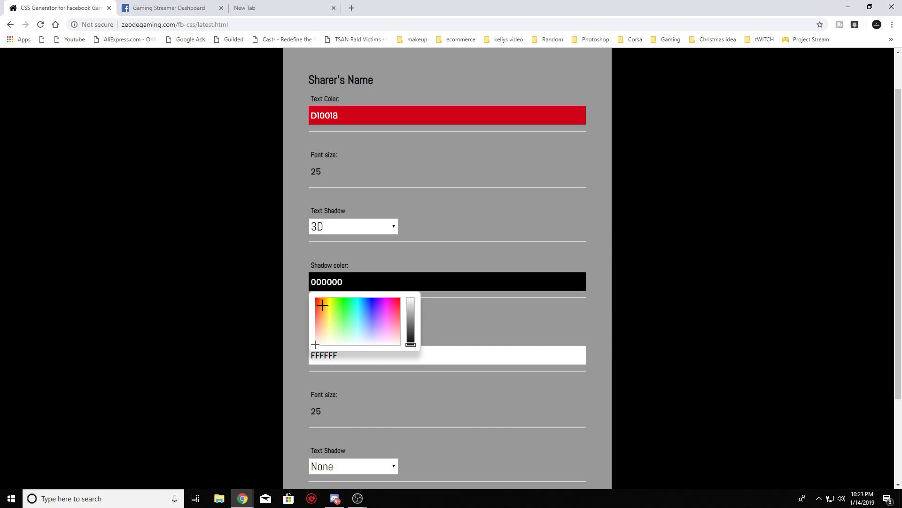
{"action": "left_click_drag", "start_coordinate": [323, 306], "coordinate": [328, 334]}
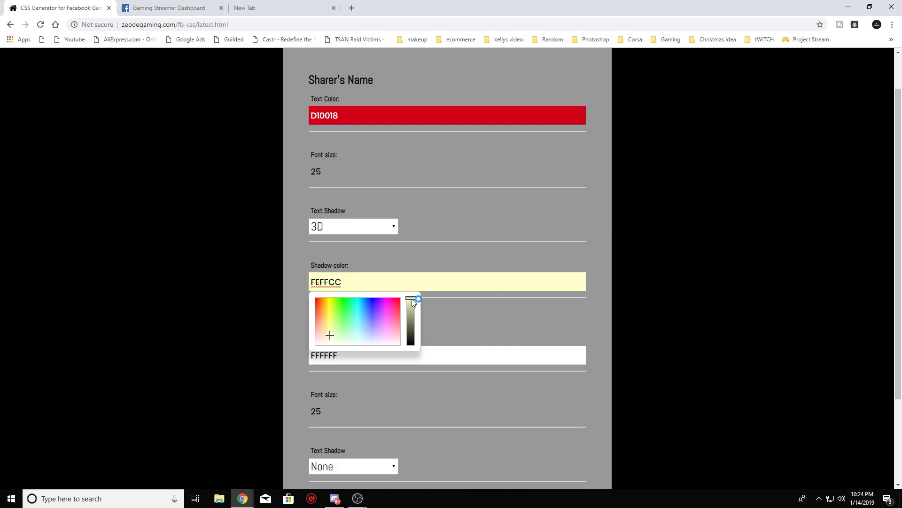
{"action": "left_click_drag", "start_coordinate": [413, 301], "coordinate": [411, 326]}
{"action": "left_click_drag", "start_coordinate": [328, 335], "coordinate": [325, 344]}
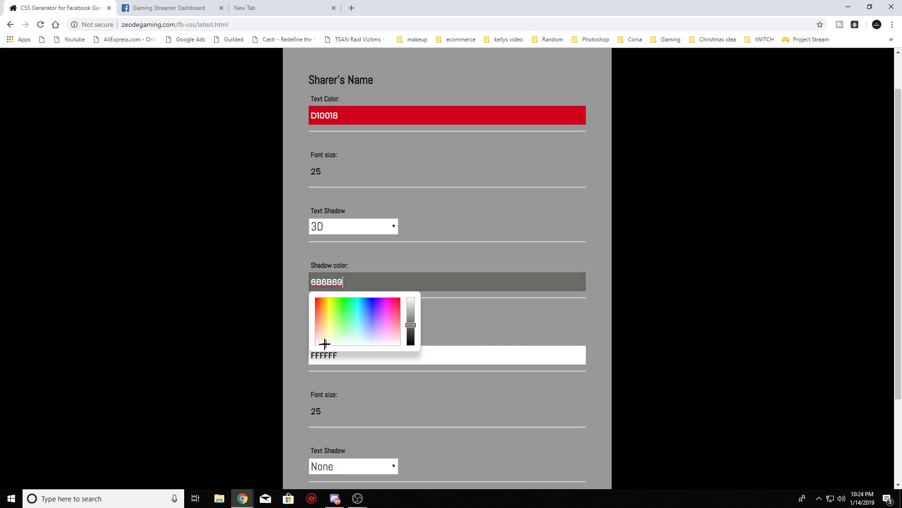
{"action": "left_click_drag", "start_coordinate": [411, 326], "coordinate": [411, 298]}
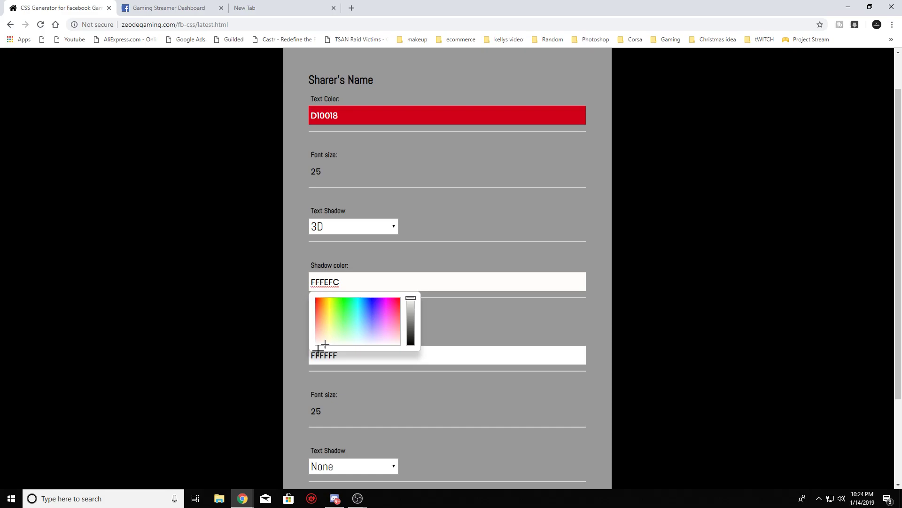
{"action": "mouse_move", "coordinate": [325, 345]}
{"action": "left_mouse_down"}
{"action": "mouse_move", "coordinate": [378, 342]}
{"action": "mouse_move", "coordinate": [368, 342]}
{"action": "left_mouse_up"}
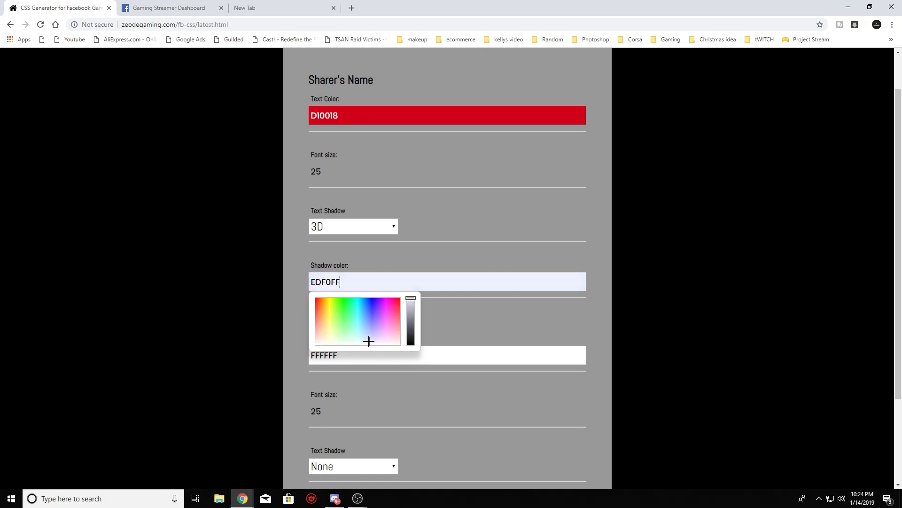
{"action": "left_click", "coordinate": [443, 234]}
{"action": "scroll", "coordinate": [371, 359], "scroll_direction": "down", "scroll_amount": 2}
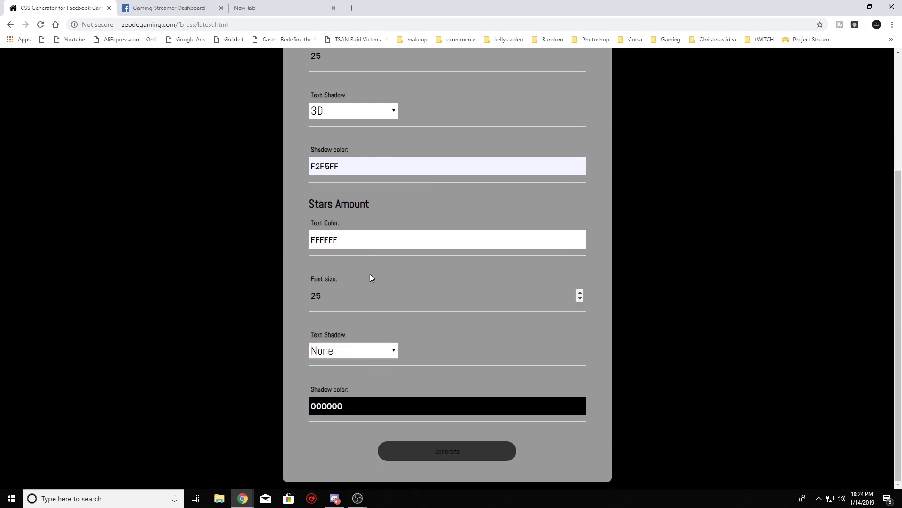
- Set the stars amount text colour to yellow FFF317
{"action": "left_click", "coordinate": [376, 232]}
{"action": "left_click", "coordinate": [324, 263]}
{"action": "left_click_drag", "start_coordinate": [324, 263], "coordinate": [329, 260]}
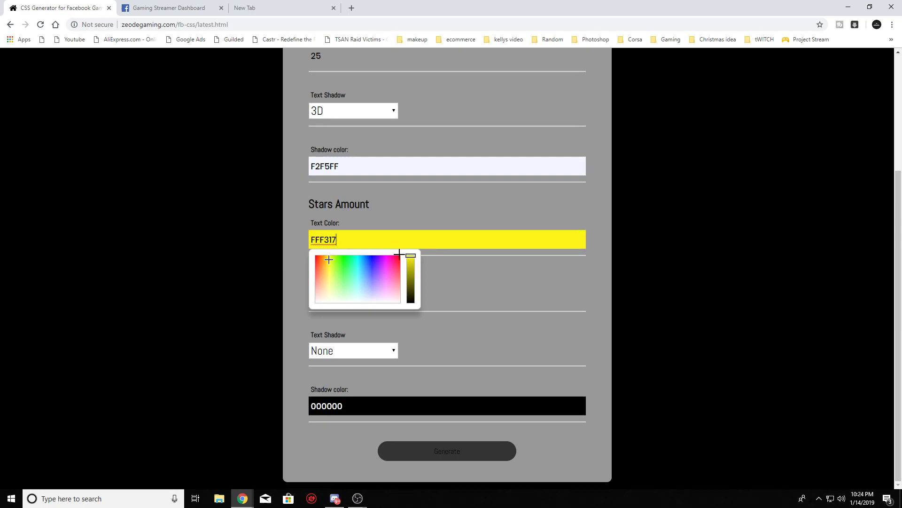
{"action": "left_click", "coordinate": [448, 276]}
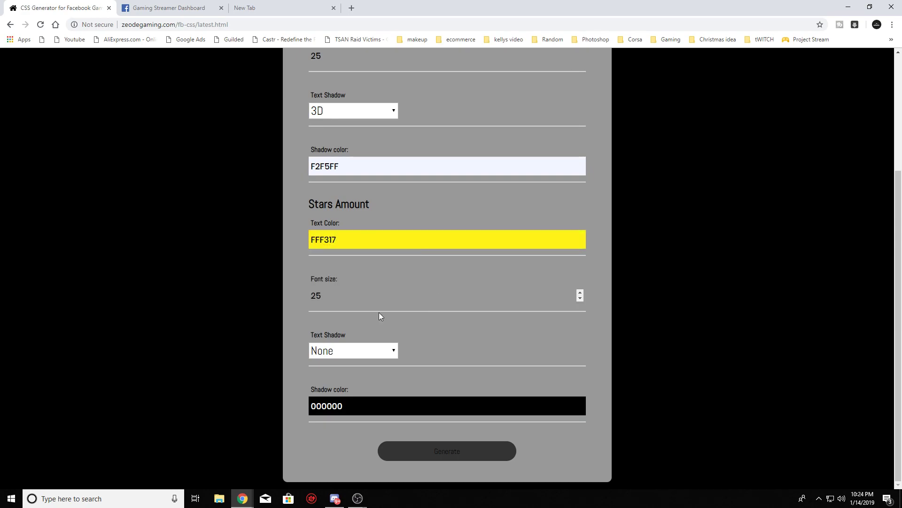
- Give the stars amount a grey 3D text shadow and generate the CSS
{"action": "left_click", "coordinate": [366, 350]}
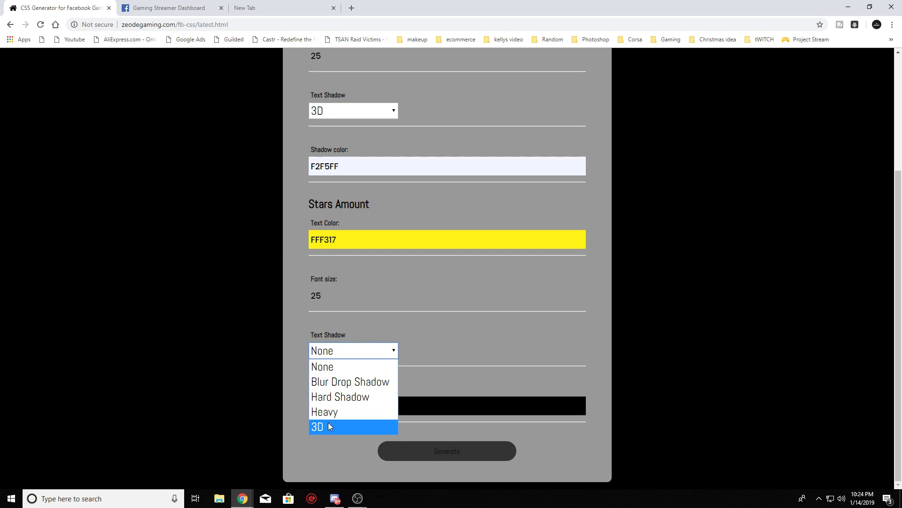
{"action": "left_click", "coordinate": [328, 423]}
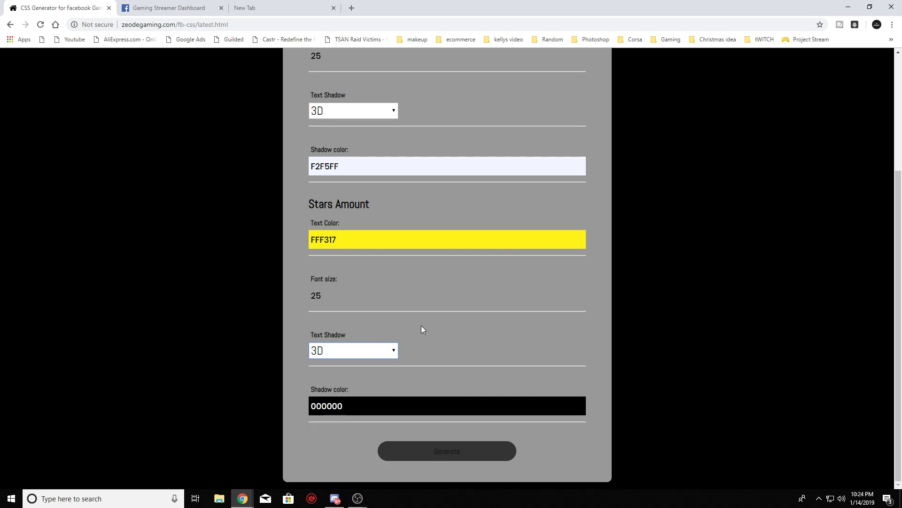
{"action": "left_click", "coordinate": [334, 406]}
{"action": "left_click_drag", "start_coordinate": [411, 469], "coordinate": [412, 444]}
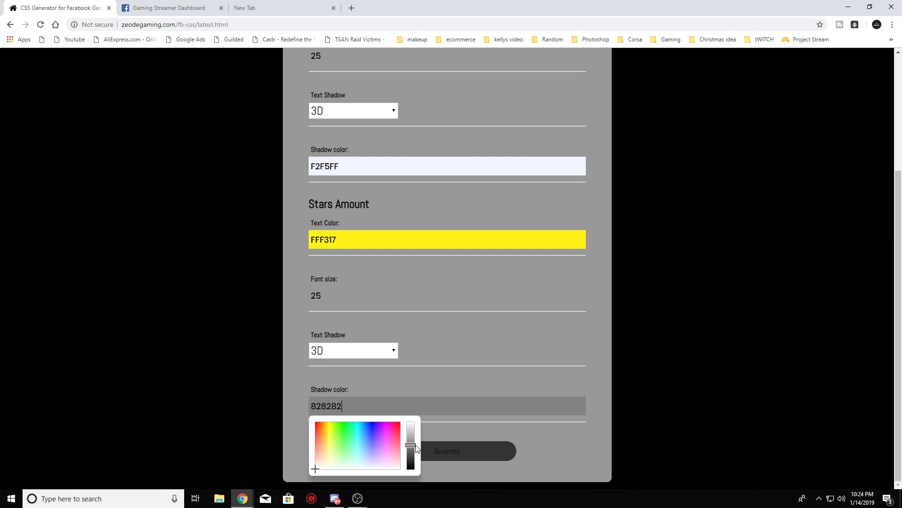
{"action": "left_click", "coordinate": [464, 452]}
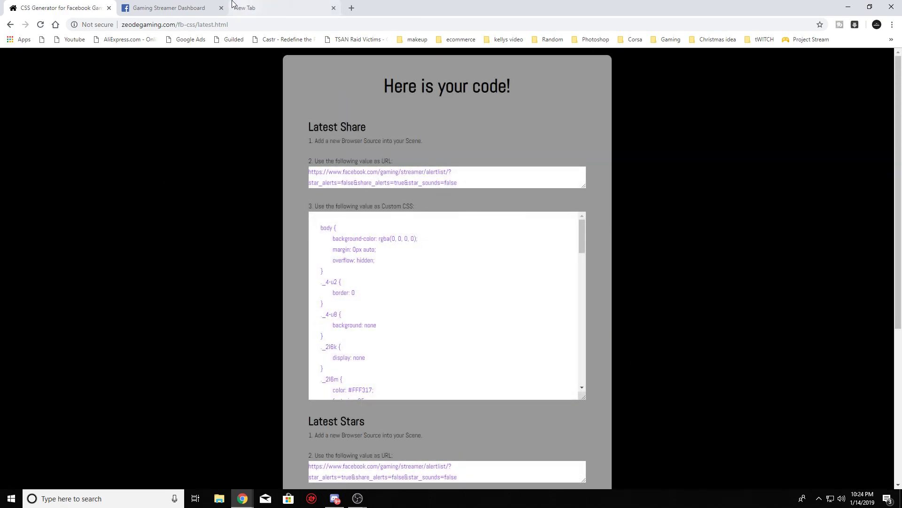
- Bring OBS Studio up from the taskbar and centre its window over the dashboard
{"action": "left_click", "coordinate": [177, 8]}
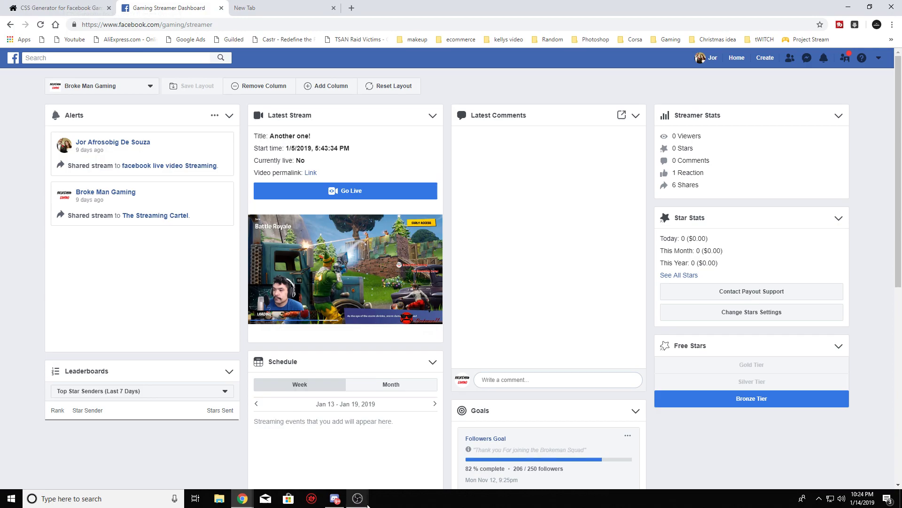
{"action": "left_click", "coordinate": [447, 443]}
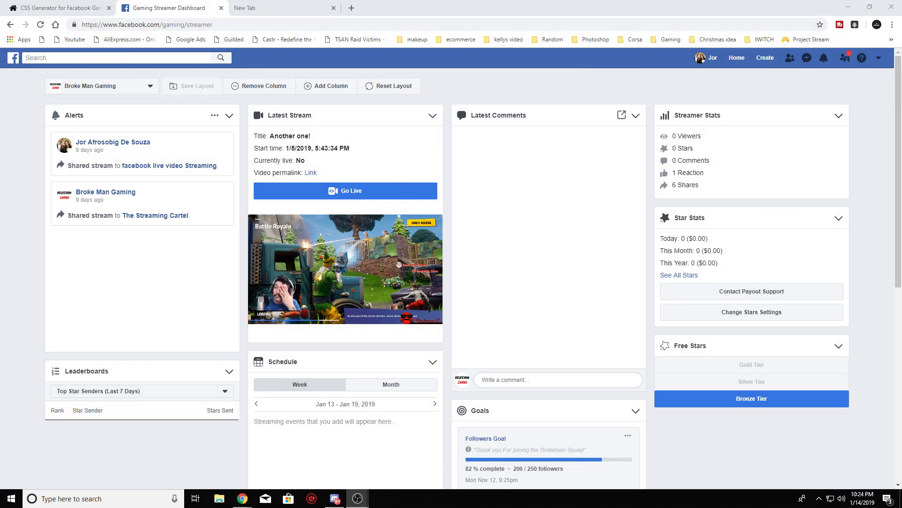
{"action": "left_click_drag", "start_coordinate": [895, 98], "coordinate": [414, 64]}
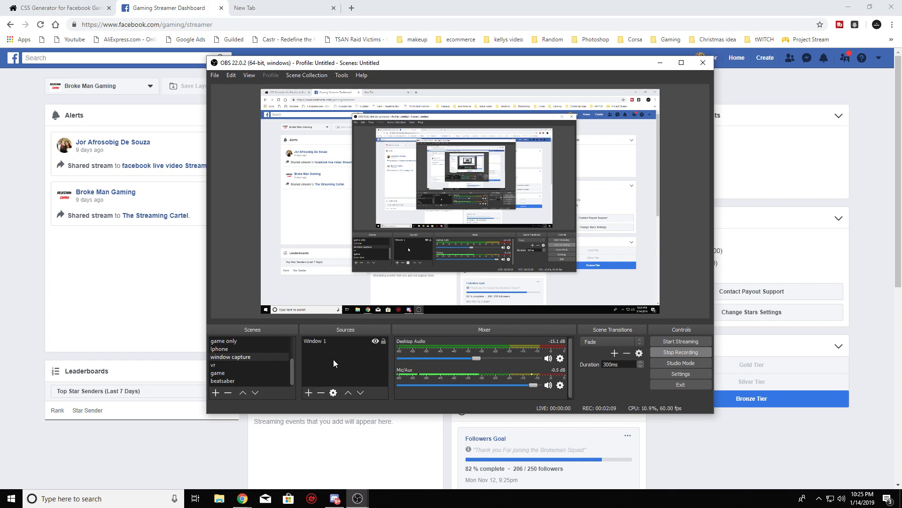
- Add a Browser source named 'Shares' to the scene
{"action": "left_click", "coordinate": [312, 393]}
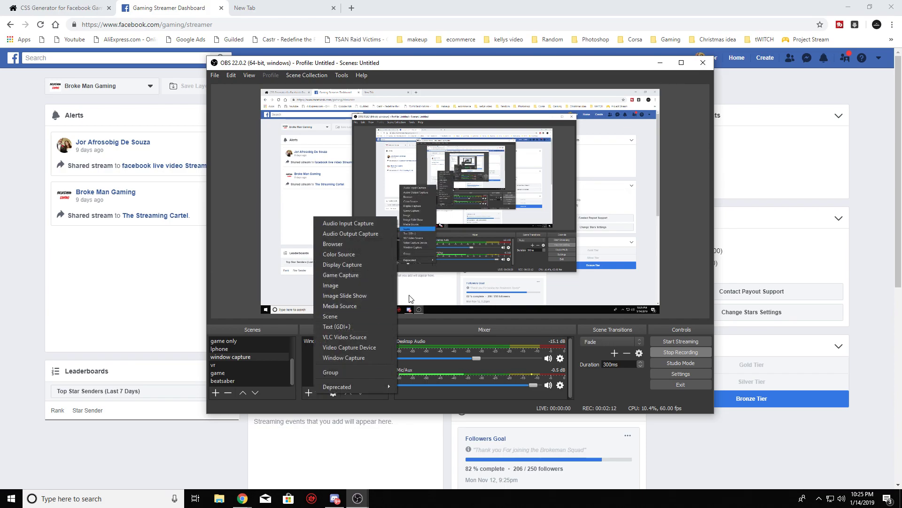
{"action": "left_click", "coordinate": [368, 245]}
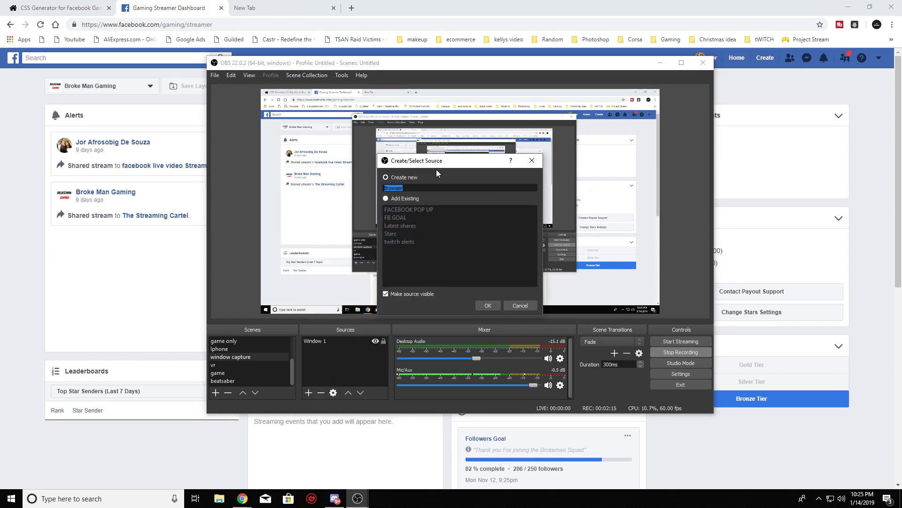
{"action": "type", "text": "S"}
{"action": "type", "text": "hares"}
{"action": "key", "text": "Return"}
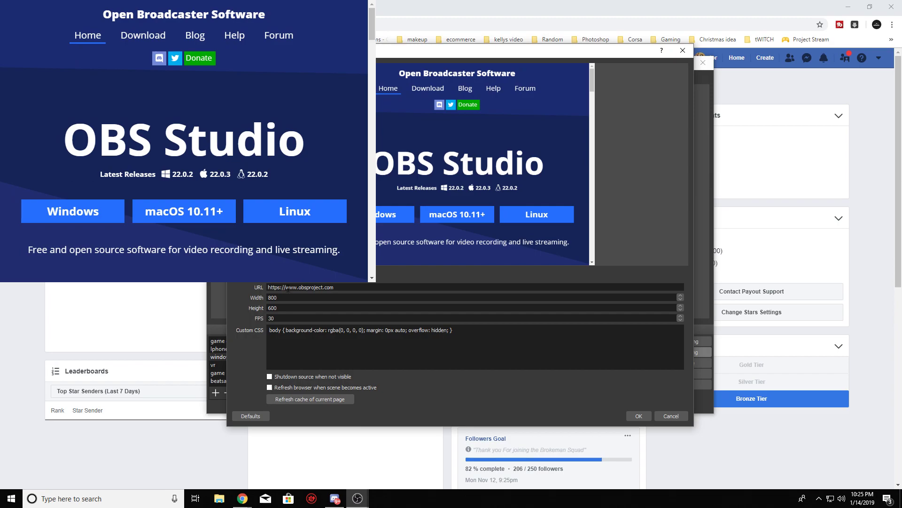
- Copy the generated Facebook share-alert URL into the Shares source's URL field
{"action": "key", "text": "alt+Tab"}
{"action": "triple_click", "coordinate": [423, 183]}
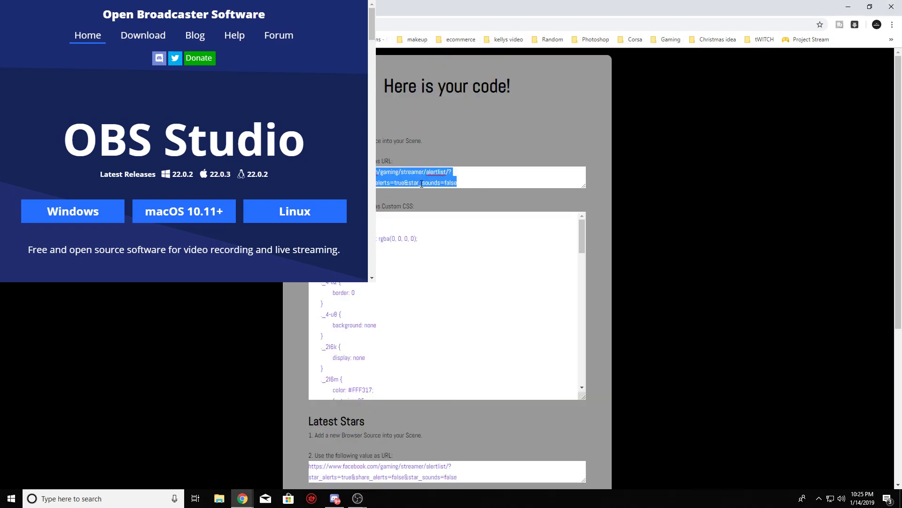
{"action": "right_click", "coordinate": [422, 185]}
{"action": "left_click", "coordinate": [463, 221]}
{"action": "left_click", "coordinate": [357, 499]}
{"action": "left_click", "coordinate": [410, 451]}
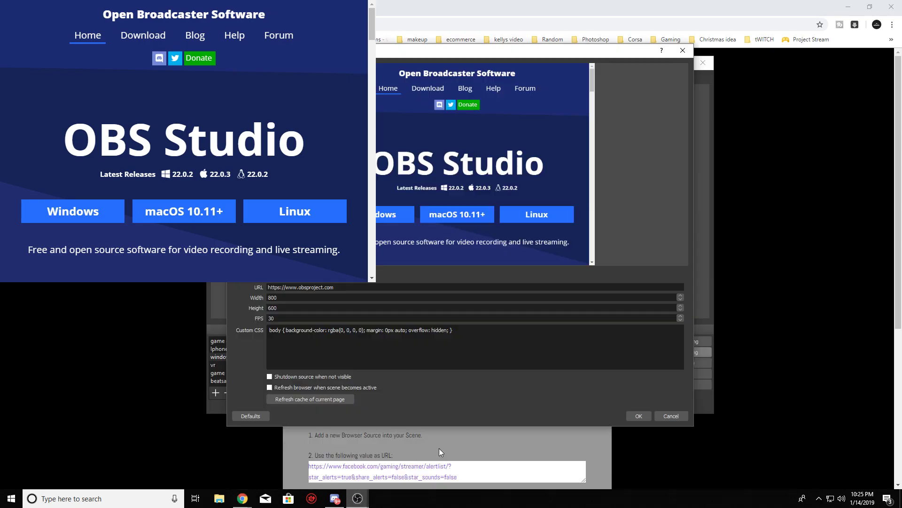
{"action": "triple_click", "coordinate": [375, 288]}
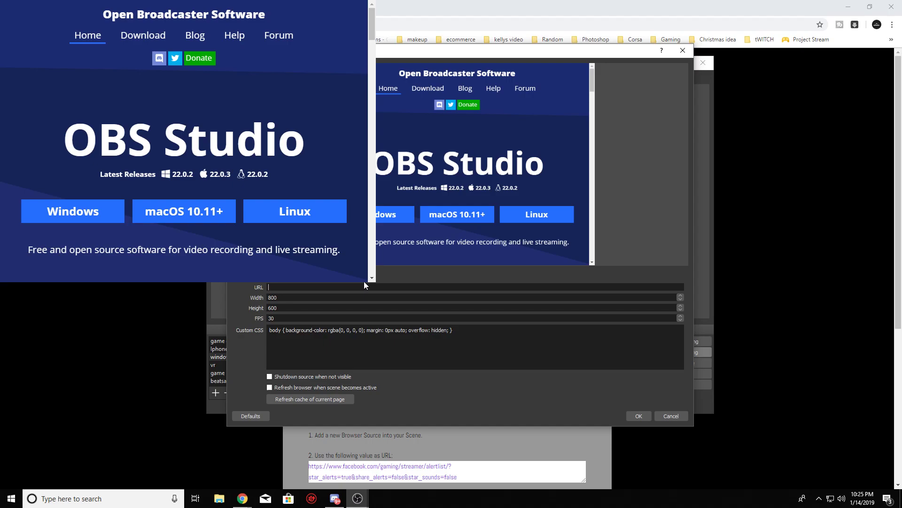
{"action": "key", "text": "ctrl+v"}
- Replace the Custom CSS with the generated CSS and save the Shares settings
{"action": "left_click", "coordinate": [243, 498]}
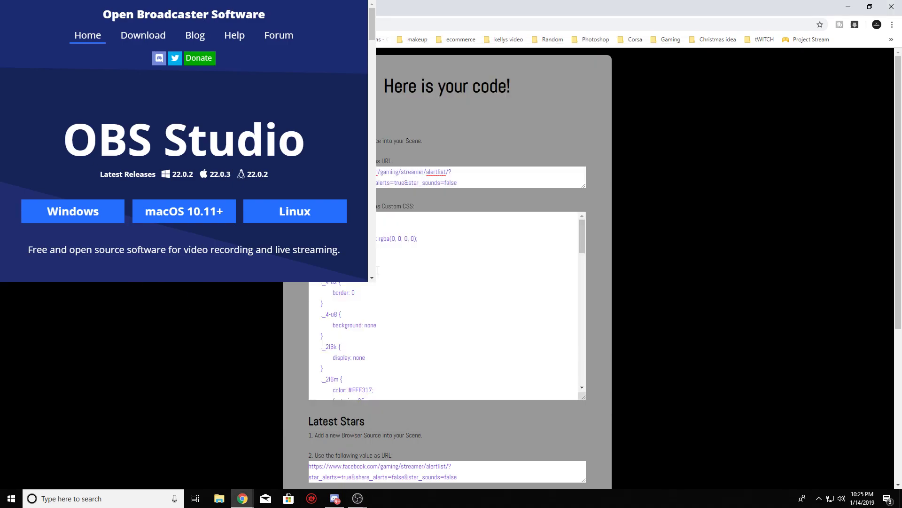
{"action": "left_click", "coordinate": [459, 296]}
{"action": "key", "text": "ctrl+a"}
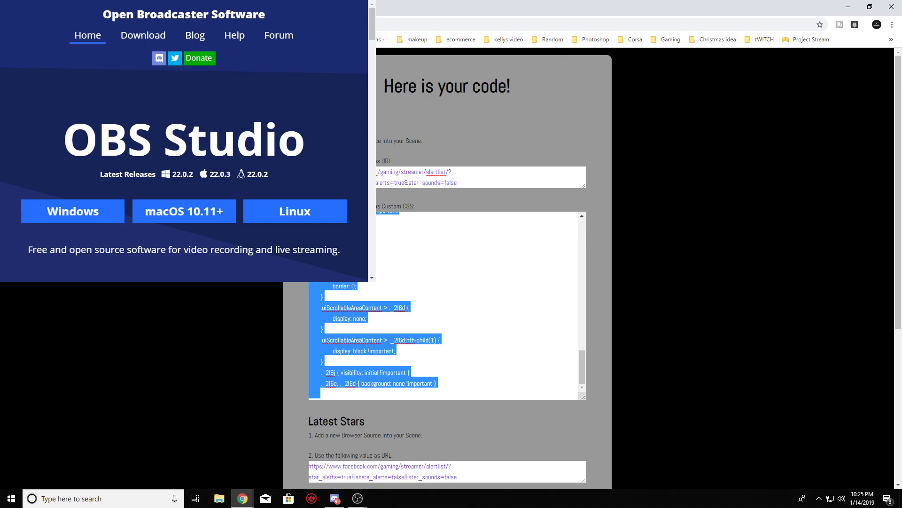
{"action": "left_click", "coordinate": [358, 498]}
{"action": "left_click", "coordinate": [395, 458]}
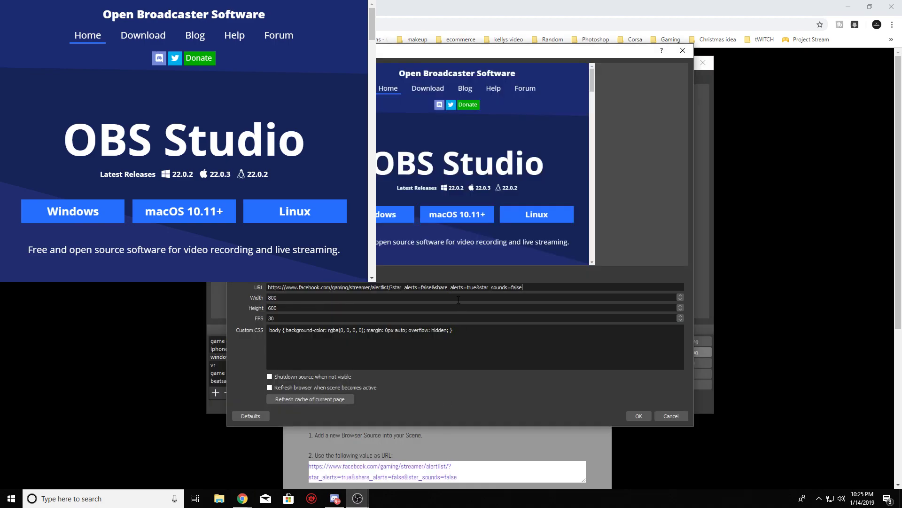
{"action": "triple_click", "coordinate": [421, 332]}
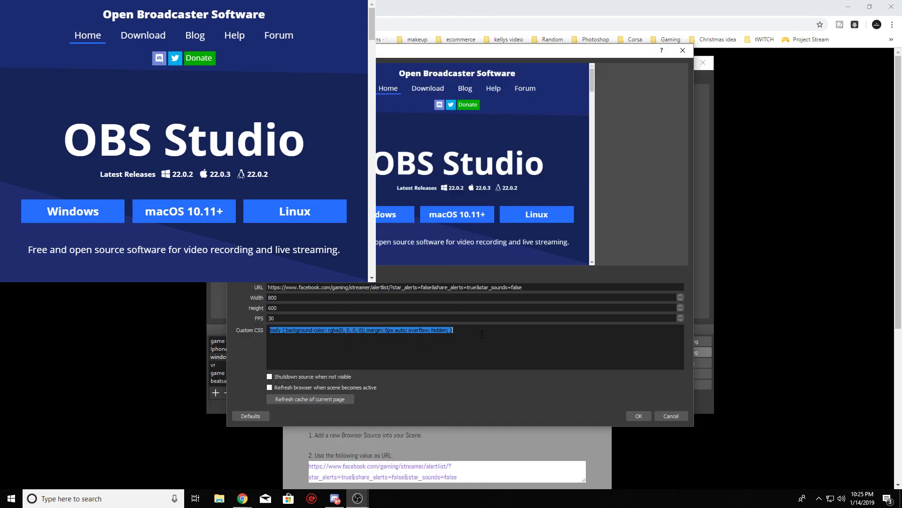
{"action": "key", "text": "ctrl+v"}
{"action": "key", "text": "Return"}
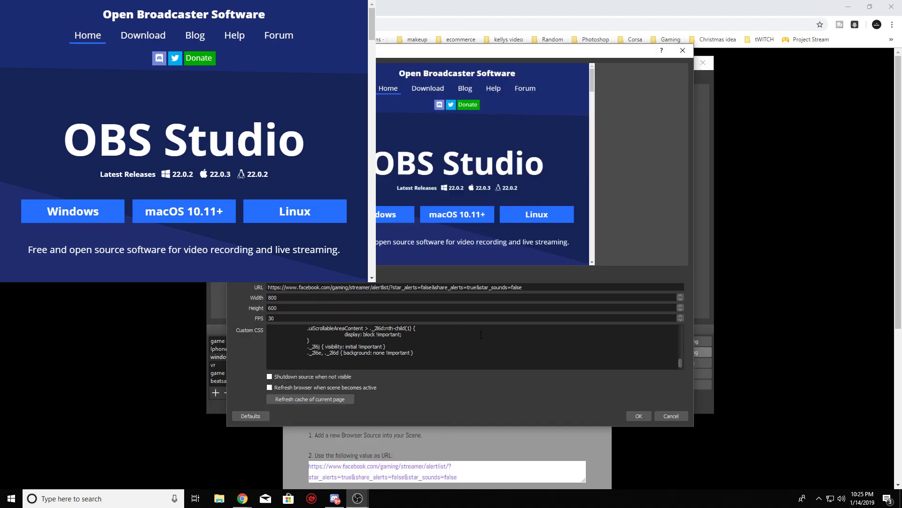
{"action": "right_click", "coordinate": [477, 333]}
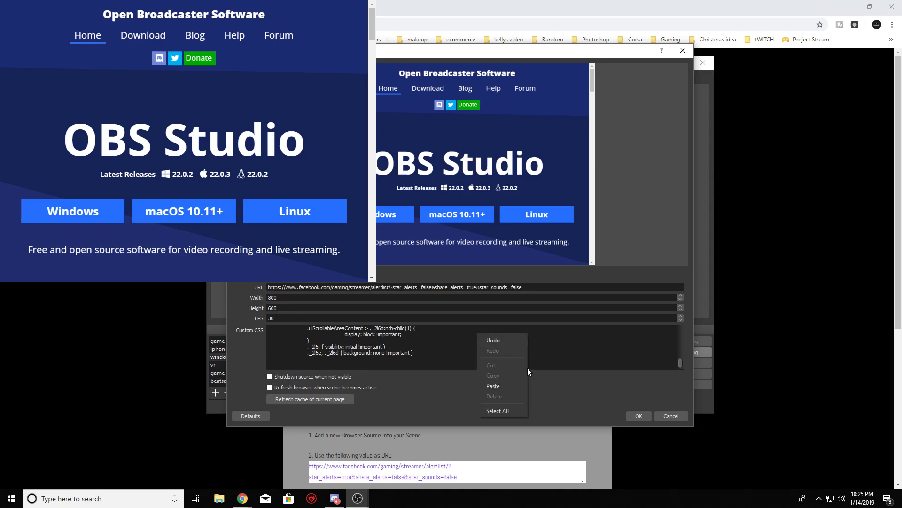
{"action": "left_click", "coordinate": [636, 413]}
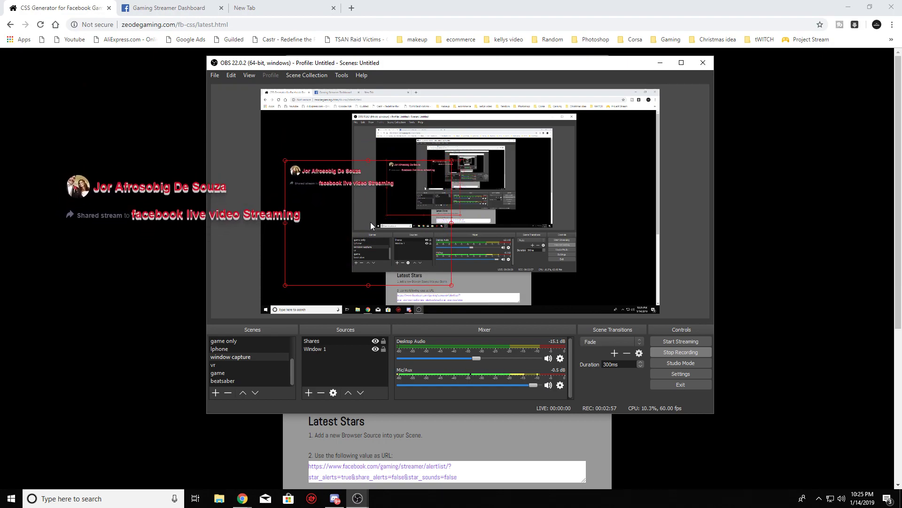
- Move the share alert to 37, 480 and crop 520 pixels off its bottom
{"action": "mouse_move", "coordinate": [399, 224]}
{"action": "left_mouse_down"}
{"action": "mouse_move", "coordinate": [411, 248]}
{"action": "mouse_move", "coordinate": [420, 243]}
{"action": "left_mouse_up"}
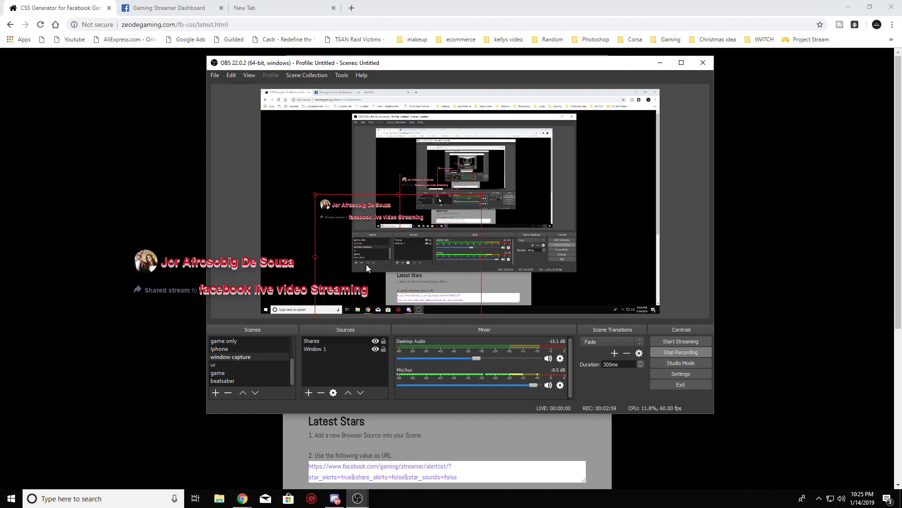
{"action": "left_click_drag", "start_coordinate": [416, 310], "coordinate": [347, 283]}
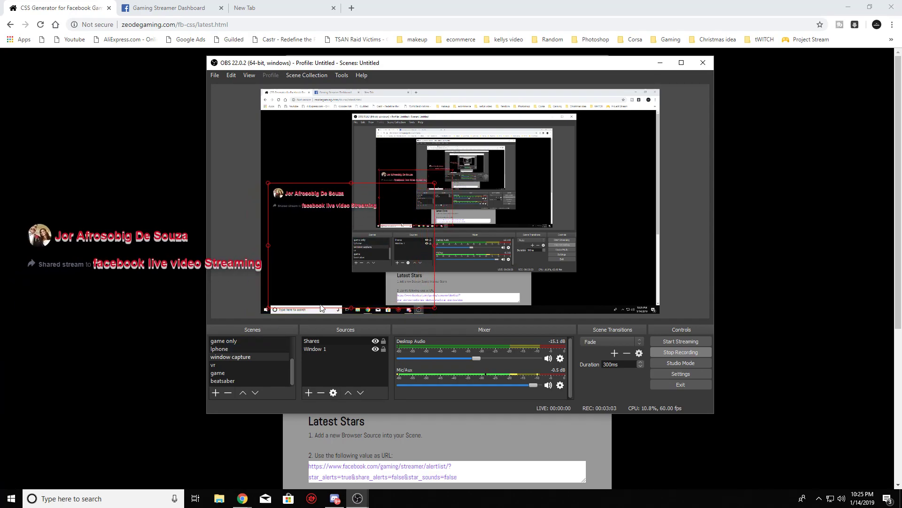
{"action": "right_click", "coordinate": [367, 264]}
{"action": "mouse_move", "coordinate": [419, 198]}
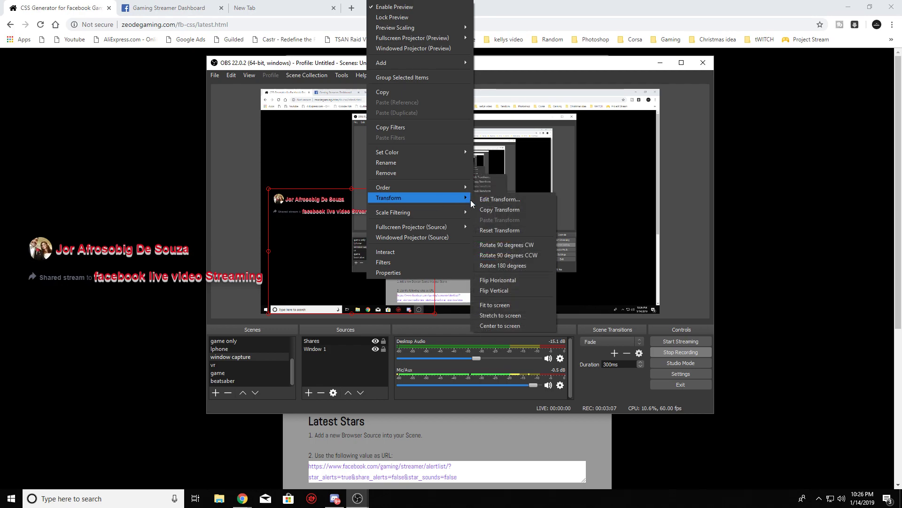
{"action": "left_click", "coordinate": [510, 200]}
{"action": "left_click_drag", "start_coordinate": [481, 176], "coordinate": [601, 175]}
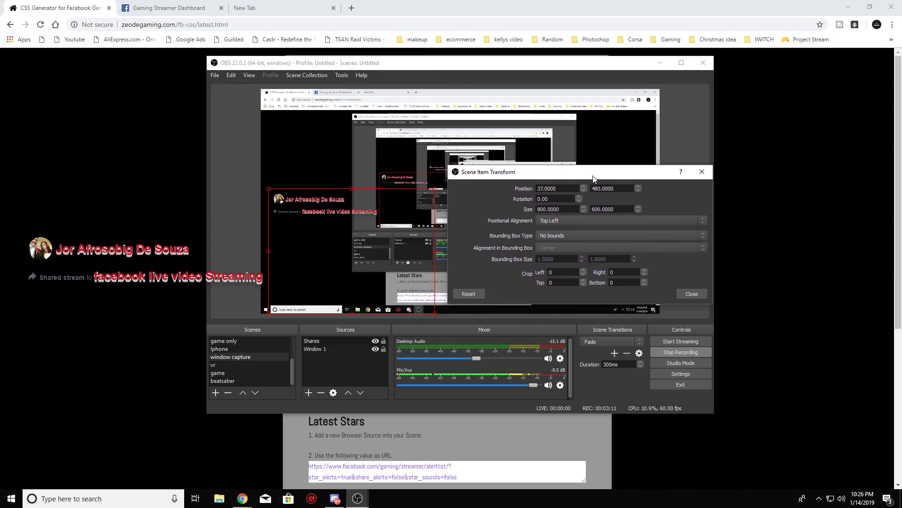
{"action": "double_click", "coordinate": [612, 282]}
{"action": "type", "text": "551"}
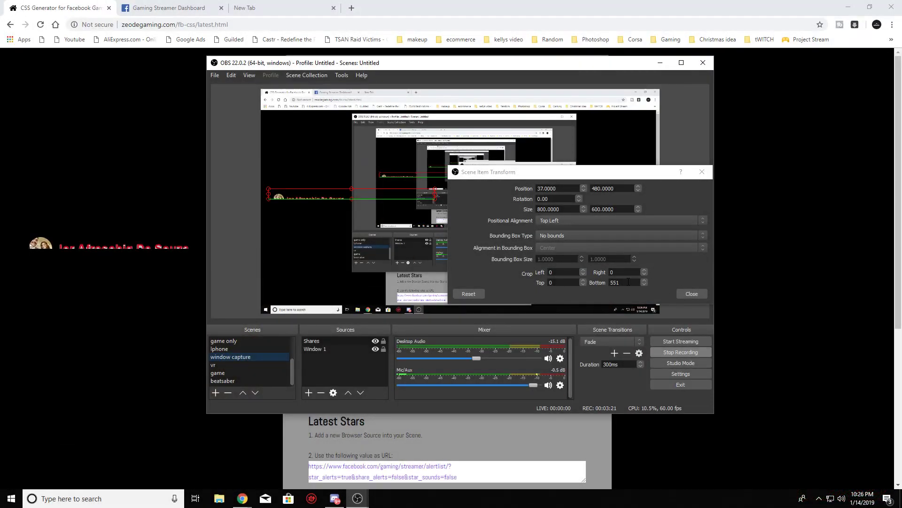
{"action": "key", "text": "BackSpace"}
{"action": "type", "text": "53"}
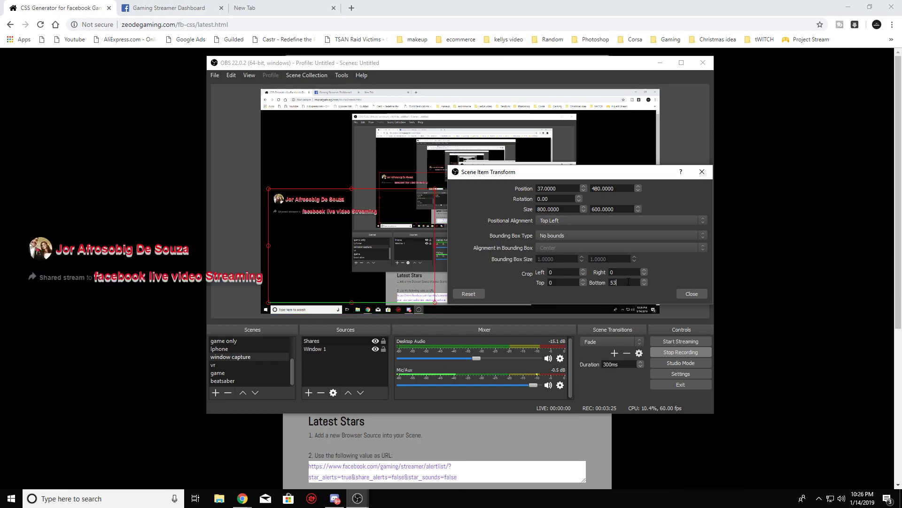
{"action": "type", "text": "0"}
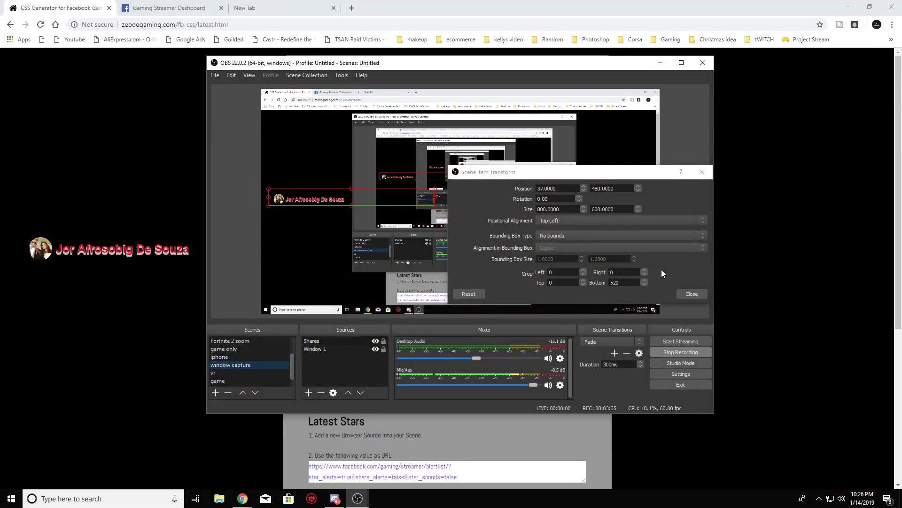
- Close the transform settings and move the name banner lower and right
{"action": "left_click", "coordinate": [695, 294]}
{"action": "left_click_drag", "start_coordinate": [318, 204], "coordinate": [329, 277]}
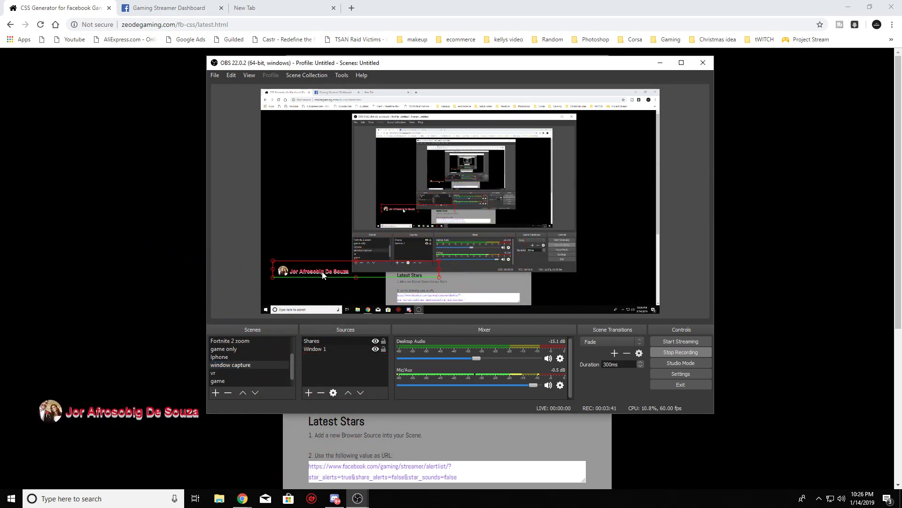
{"action": "mouse_move", "coordinate": [329, 274]}
{"action": "left_mouse_down"}
{"action": "mouse_move", "coordinate": [354, 283]}
{"action": "mouse_move", "coordinate": [348, 281]}
{"action": "left_mouse_up"}
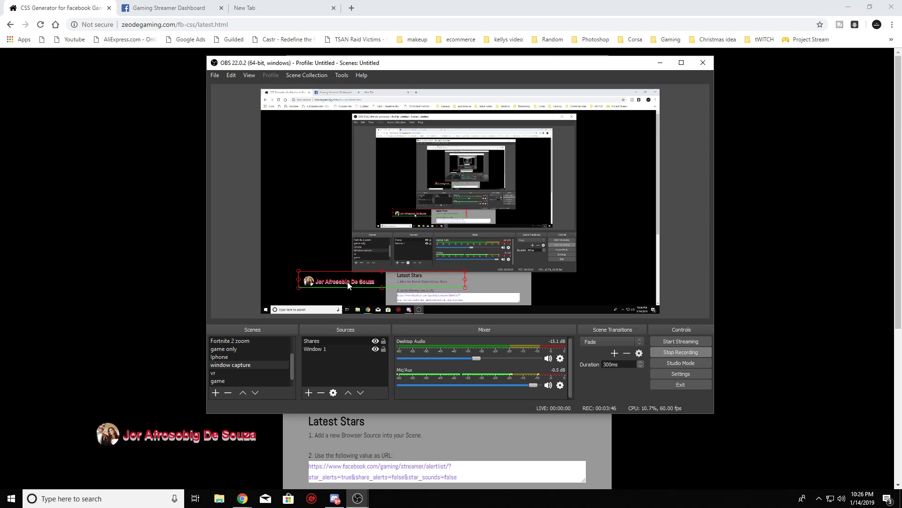
- Clear the alert's left crop to zero and nudge it slightly in the preview
{"action": "right_click", "coordinate": [350, 287]}
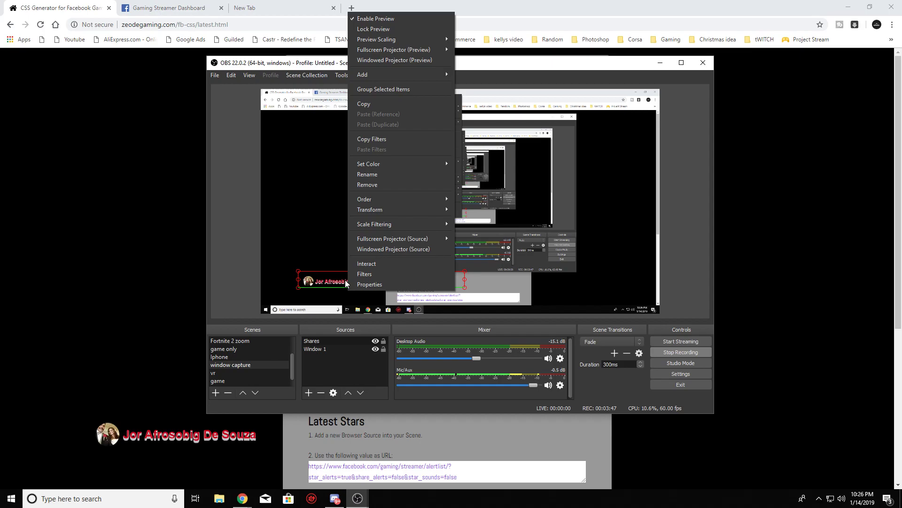
{"action": "mouse_move", "coordinate": [379, 198]}
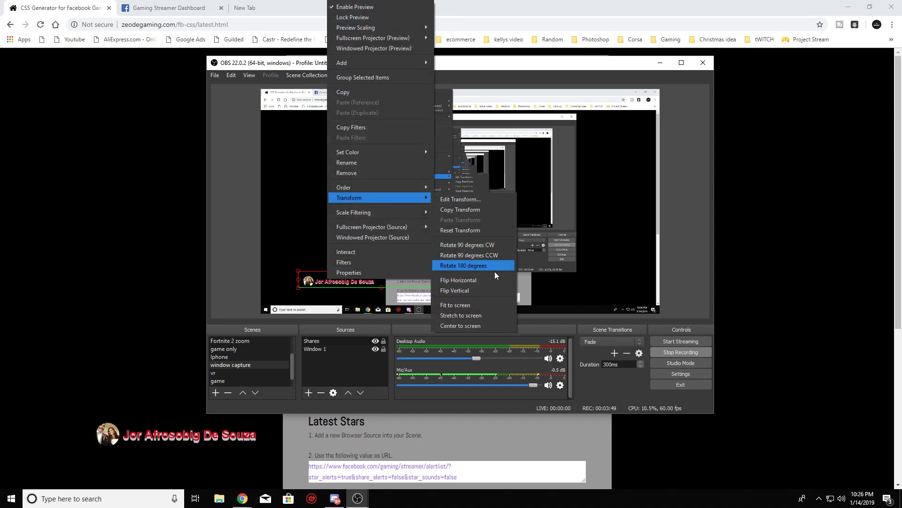
{"action": "left_click", "coordinate": [460, 200]}
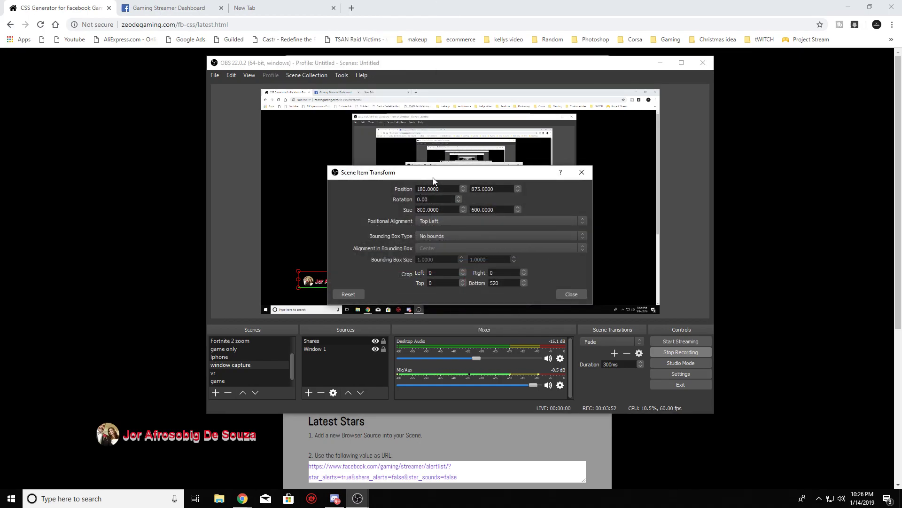
{"action": "left_click_drag", "start_coordinate": [431, 178], "coordinate": [507, 179]}
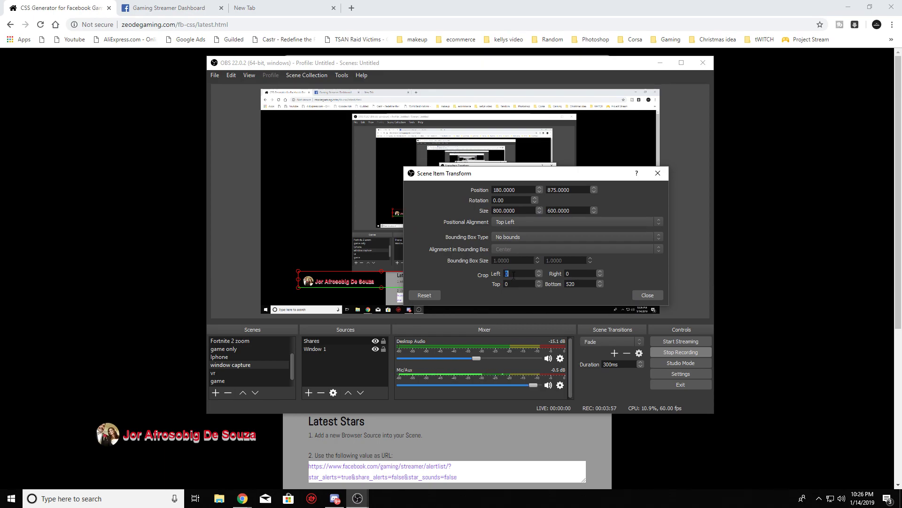
{"action": "type", "text": "50"}
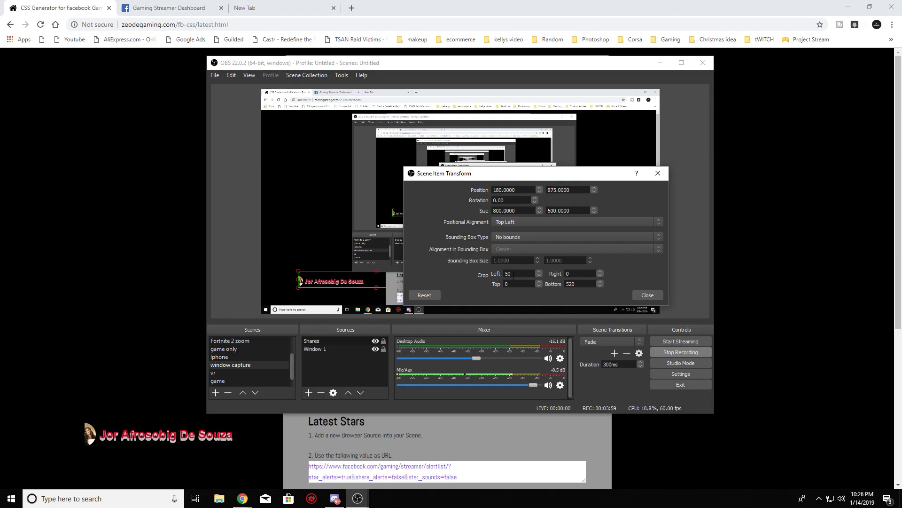
{"action": "key", "text": "Up"}
{"action": "key", "text": "BackSpace"}
{"action": "key", "text": "BackSpace"}
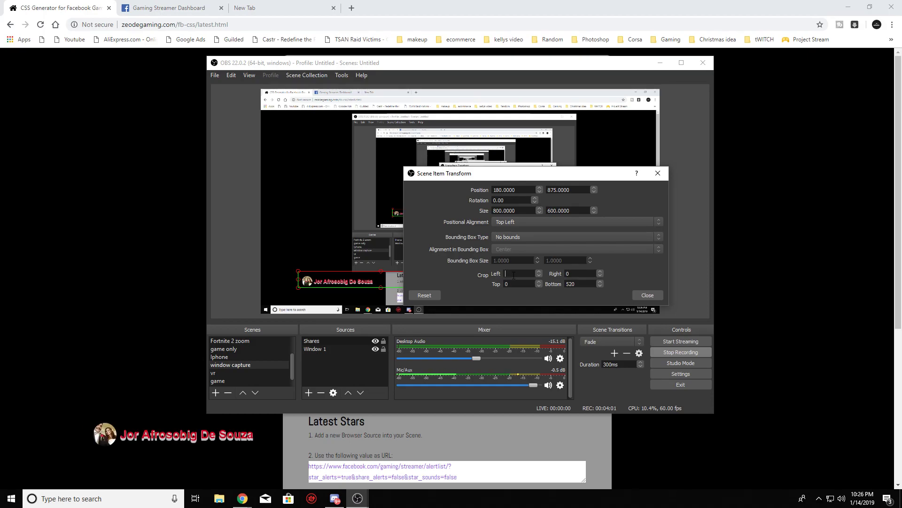
{"action": "left_click", "coordinate": [648, 295]}
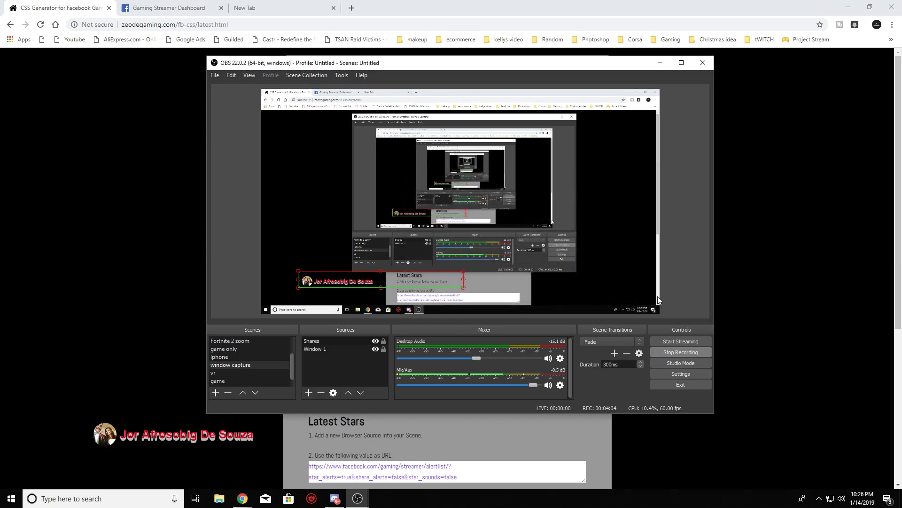
{"action": "mouse_move", "coordinate": [363, 274]}
{"action": "left_mouse_down"}
{"action": "mouse_move", "coordinate": [350, 269]}
{"action": "mouse_move", "coordinate": [376, 281]}
{"action": "mouse_move", "coordinate": [370, 276]}
{"action": "left_mouse_up"}
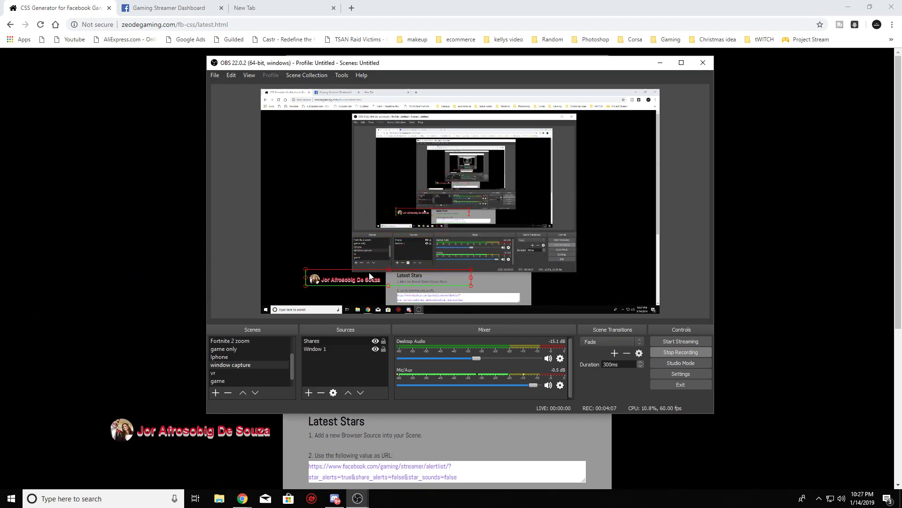
- Search google.com for 'fancy arrow' in a new tab, fixing typos along the way
{"action": "left_click", "coordinate": [348, 8]}
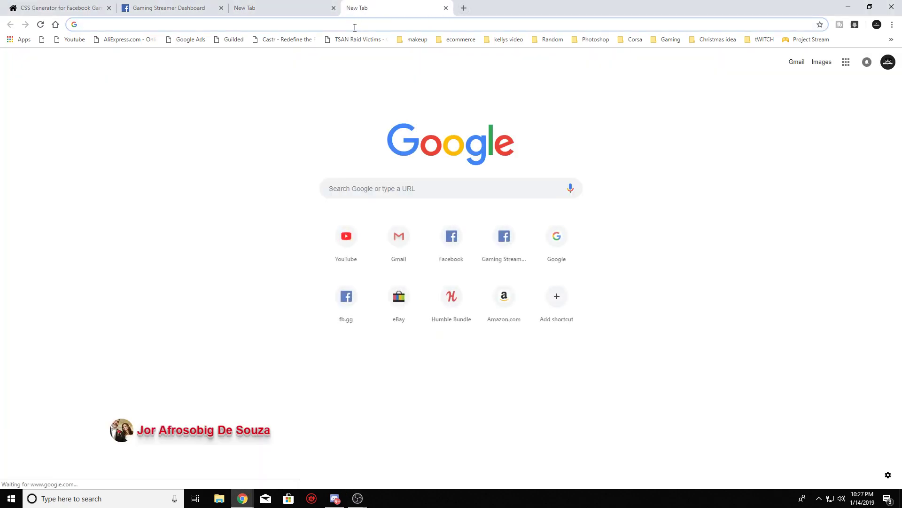
{"action": "type", "text": "g"}
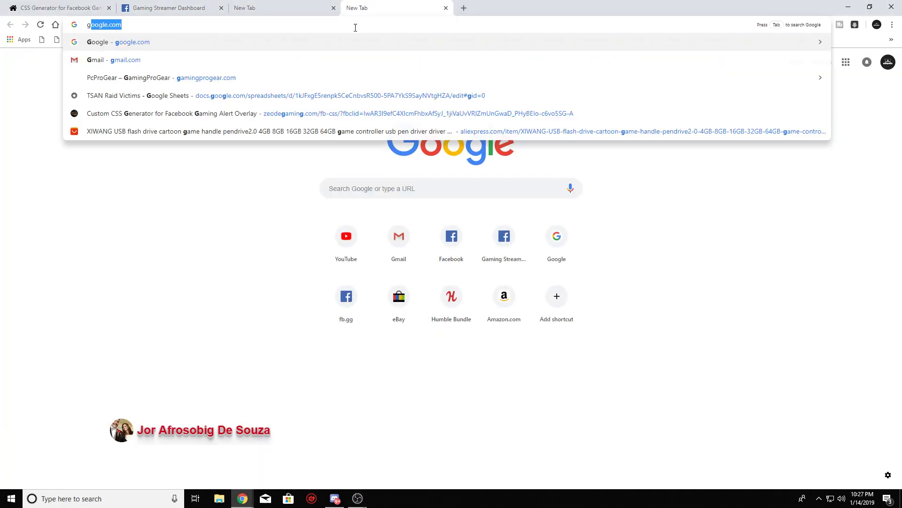
{"action": "type", "text": "oogle."}
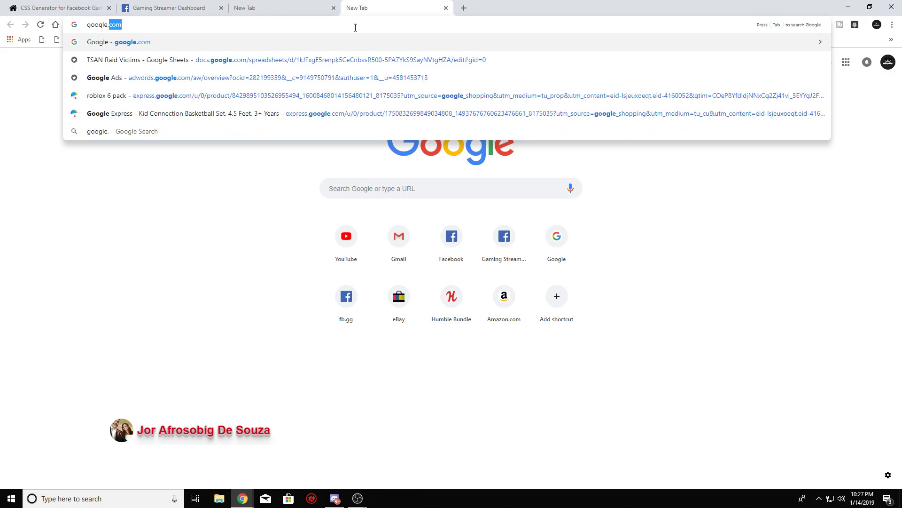
{"action": "type", "text": "com"}
{"action": "key", "text": "Return"}
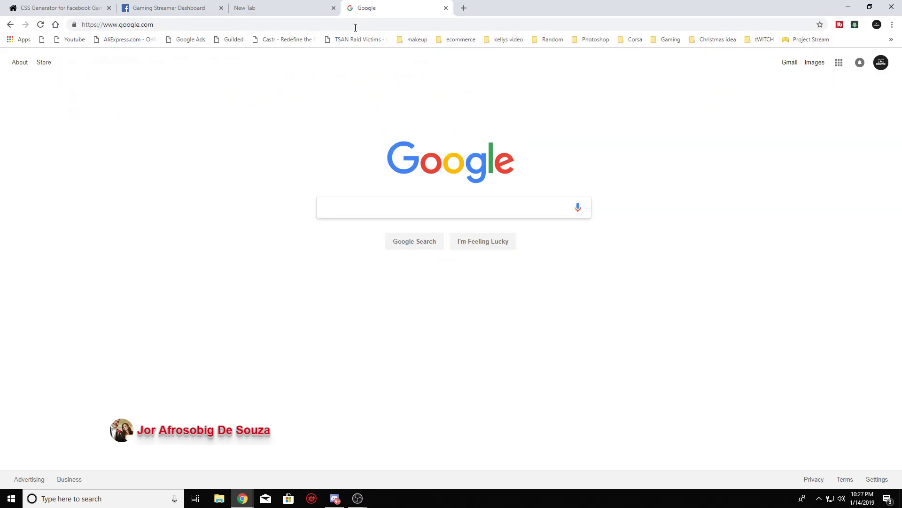
{"action": "type", "text": "l"}
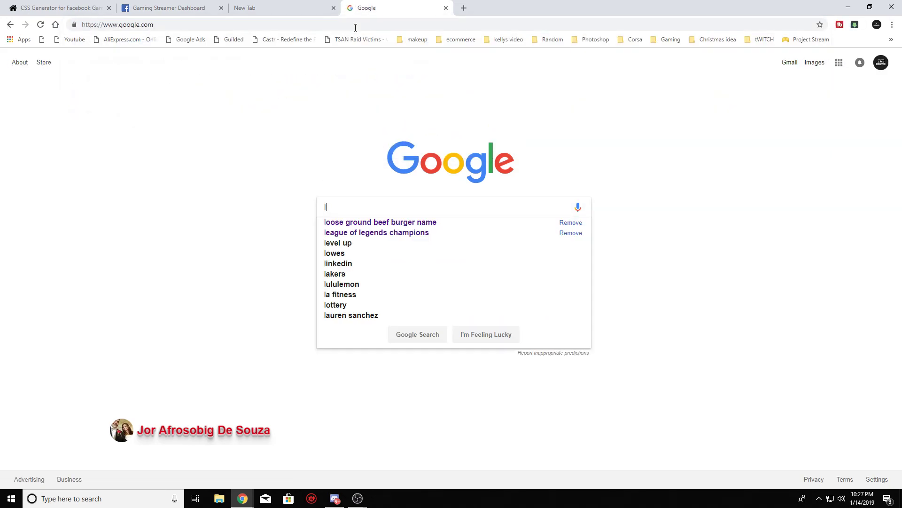
{"action": "type", "text": "u"}
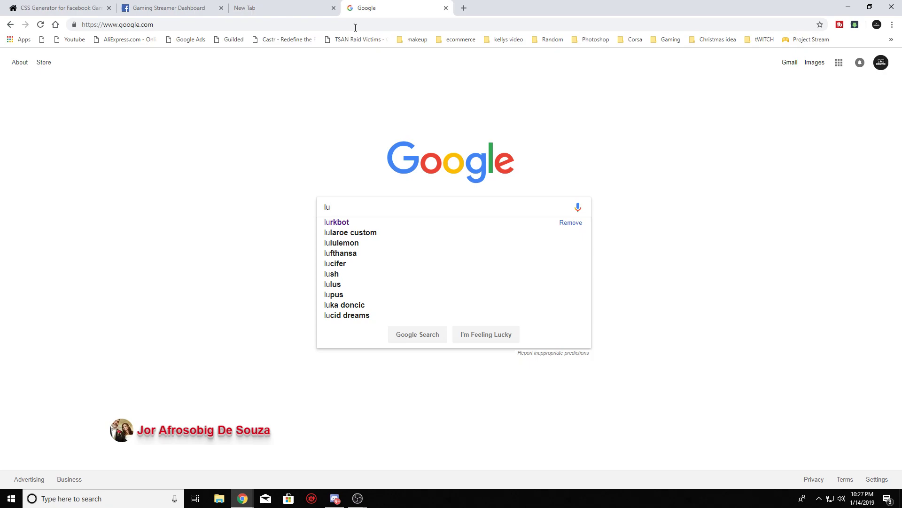
{"action": "key", "text": "BackSpace"}
{"action": "key", "text": "BackSpace"}
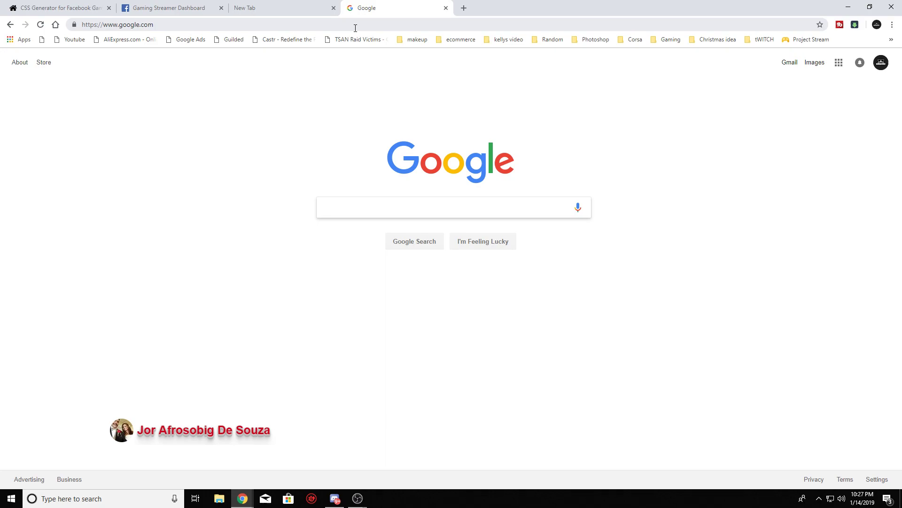
{"action": "type", "text": "fancey"}
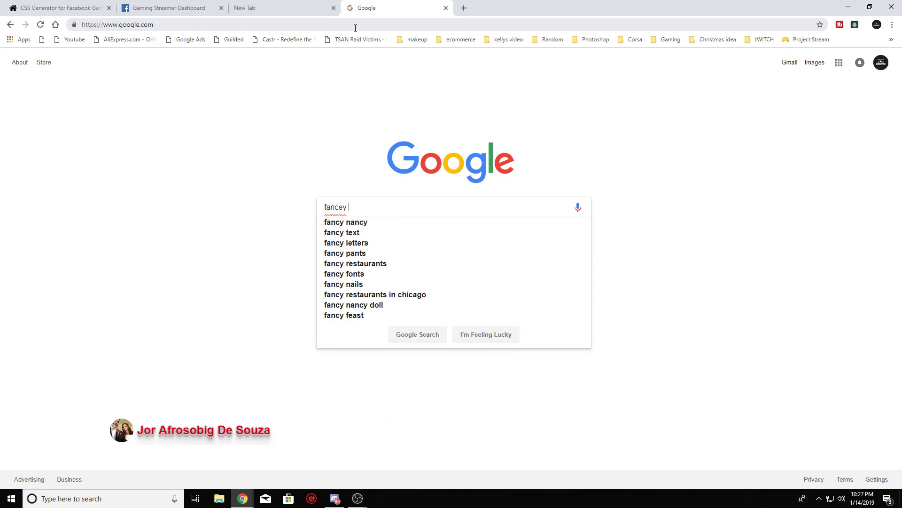
{"action": "key", "text": "BackSpace"}
{"action": "key", "text": "BackSpace"}
{"action": "key", "text": "BackSpace"}
{"action": "type", "text": "y arrom"}
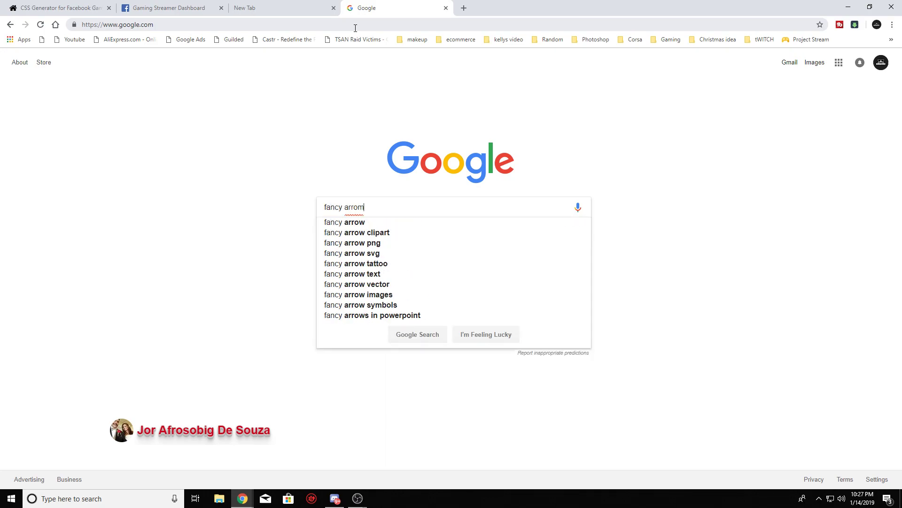
{"action": "key", "text": "BackSpace"}
{"action": "type", "text": "w"}
{"action": "key", "text": "Return"}
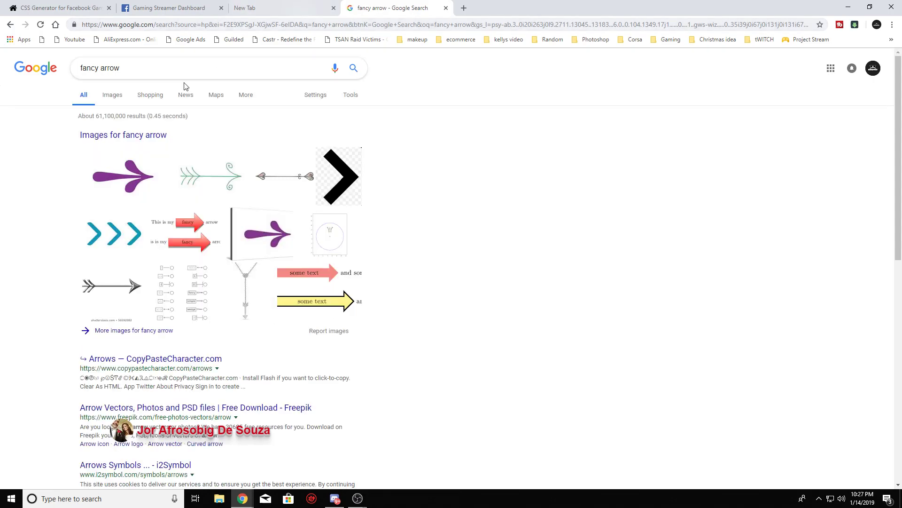
- Search images for 'fancy arrow png' and open a transparent blue curved arrow's options
{"action": "left_click", "coordinate": [112, 94]}
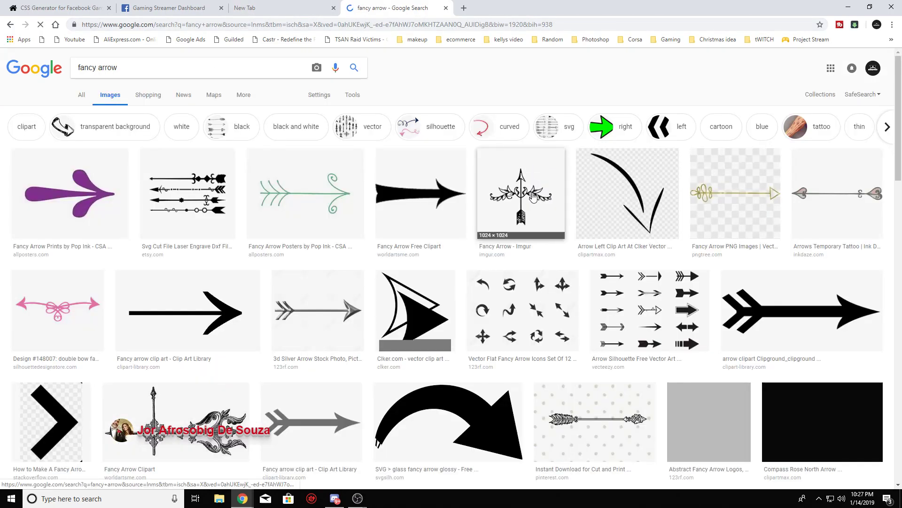
{"action": "scroll", "coordinate": [335, 255], "scroll_direction": "down", "scroll_amount": 3}
{"action": "scroll", "coordinate": [335, 255], "scroll_direction": "down", "scroll_amount": 3}
{"action": "scroll", "coordinate": [335, 255], "scroll_direction": "up", "scroll_amount": 5}
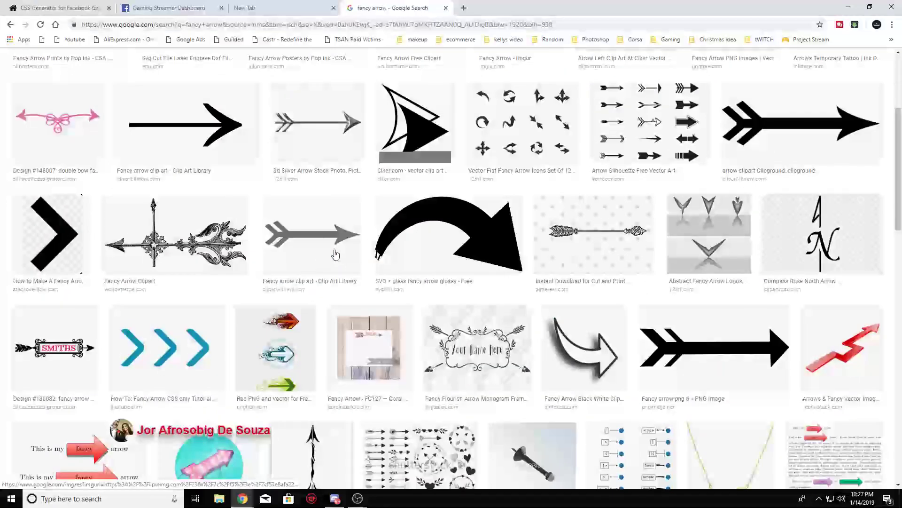
{"action": "scroll", "coordinate": [336, 255], "scroll_direction": "up", "scroll_amount": 5}
{"action": "type", "text": "png"}
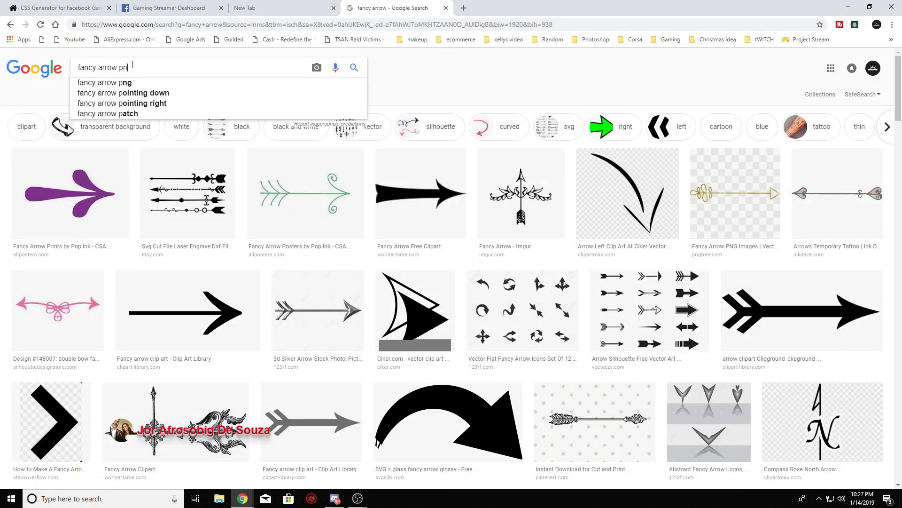
{"action": "key", "text": "Return"}
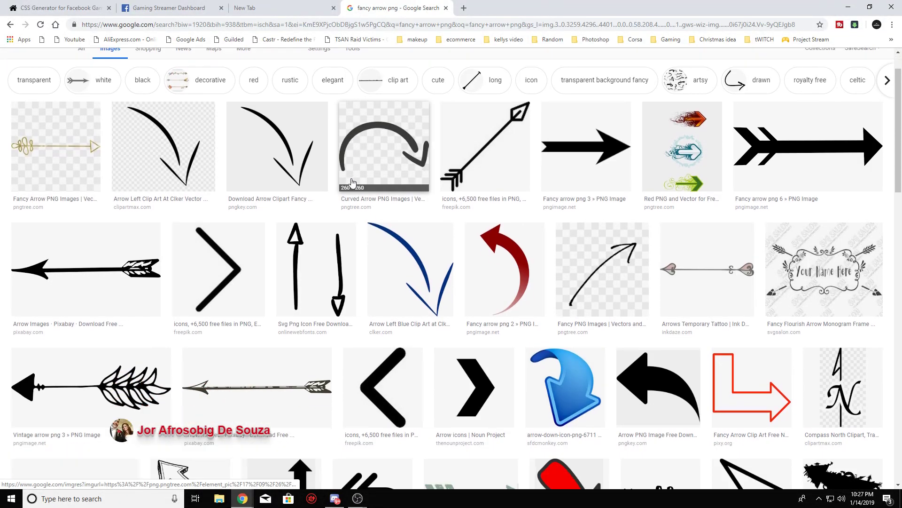
{"action": "scroll", "coordinate": [451, 253], "scroll_direction": "down", "scroll_amount": 3}
{"action": "scroll", "coordinate": [451, 254], "scroll_direction": "down", "scroll_amount": 3}
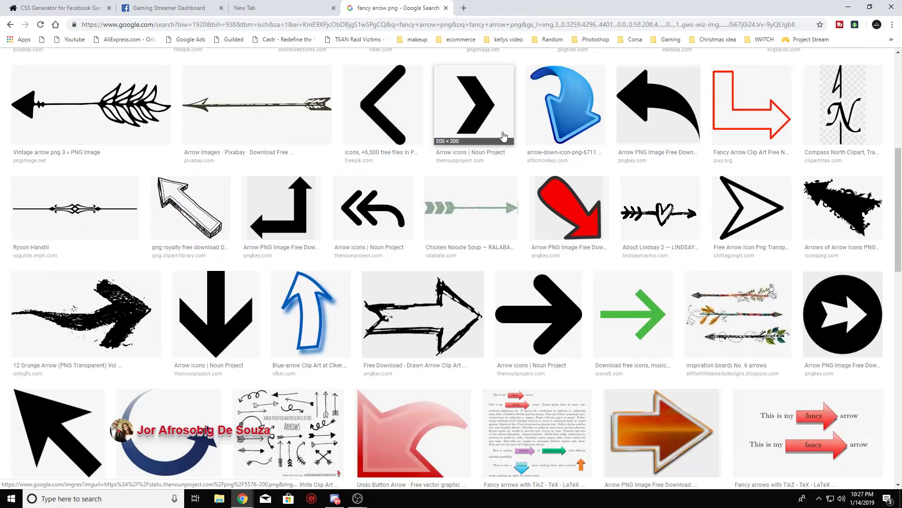
{"action": "left_click", "coordinate": [591, 136]}
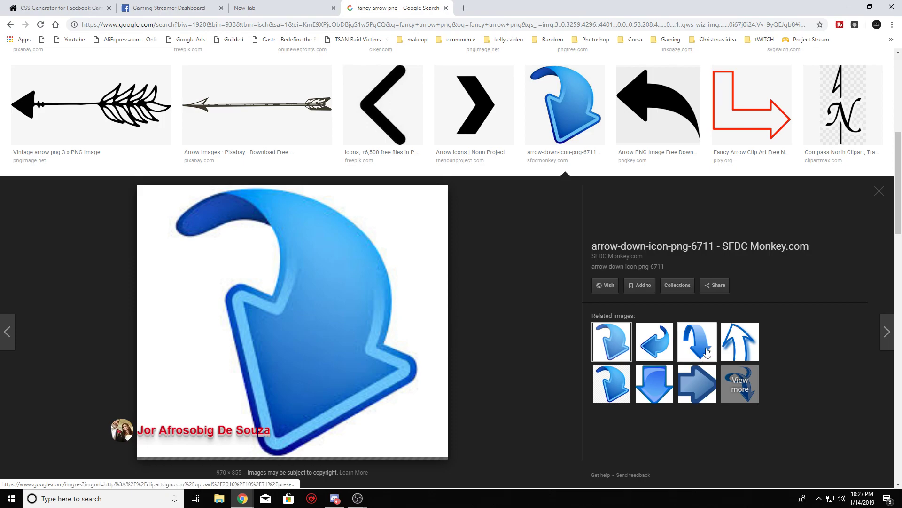
{"action": "left_click", "coordinate": [707, 350]}
{"action": "right_click", "coordinate": [270, 318]}
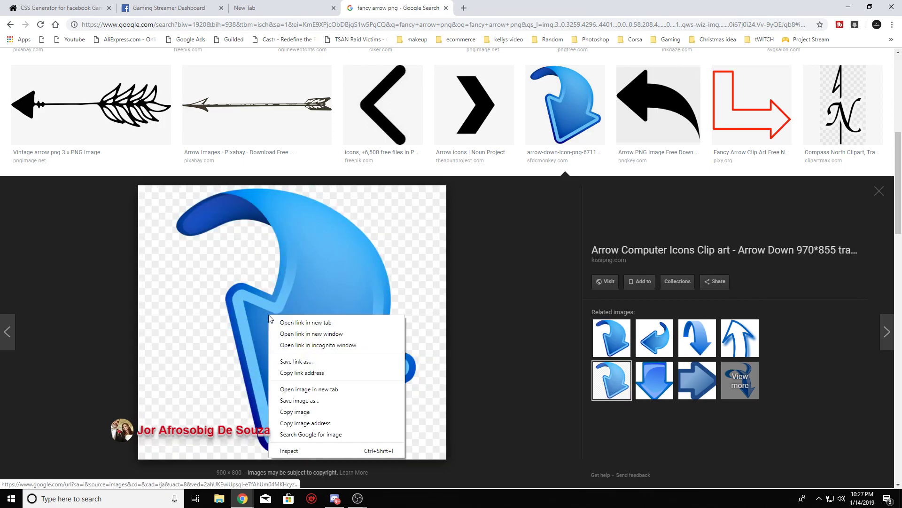
- Save the blue arrow image with Save image as into Pictures > broke
{"action": "left_click", "coordinate": [300, 400]}
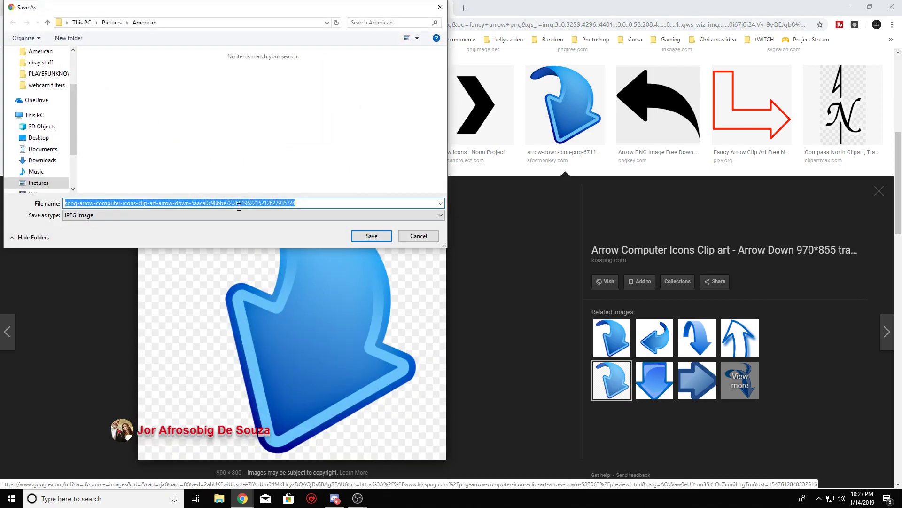
{"action": "scroll", "coordinate": [42, 106], "scroll_direction": "up", "scroll_amount": 3}
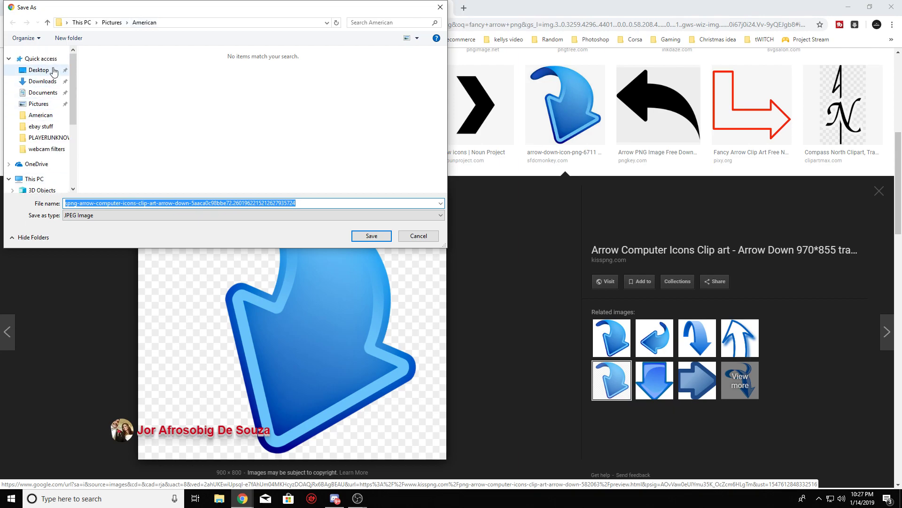
{"action": "left_click", "coordinate": [38, 70]}
{"action": "scroll", "coordinate": [48, 120], "scroll_direction": "down", "scroll_amount": 2}
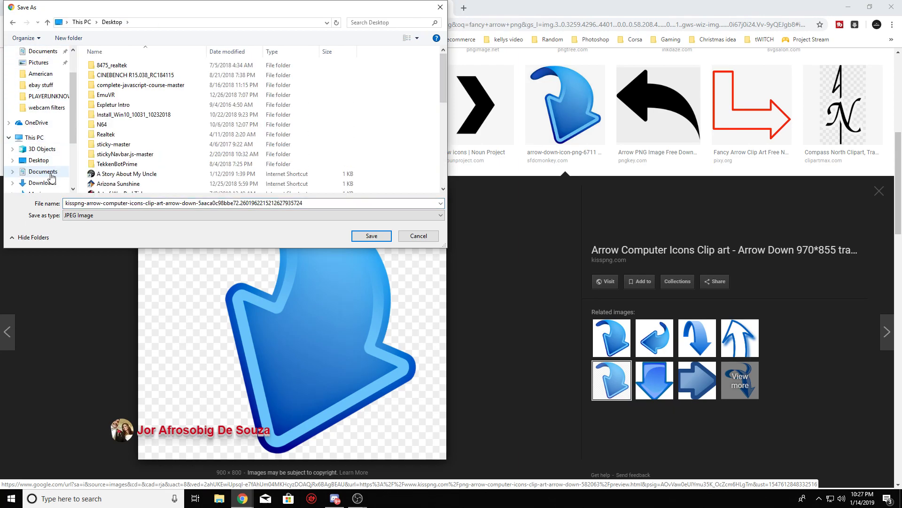
{"action": "scroll", "coordinate": [39, 169], "scroll_direction": "down", "scroll_amount": 2}
{"action": "left_click", "coordinate": [38, 182]}
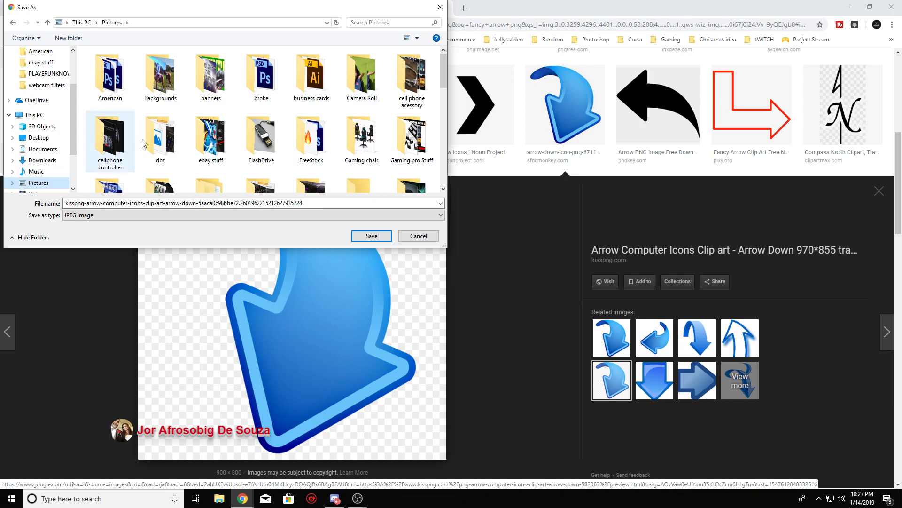
{"action": "scroll", "coordinate": [211, 120], "scroll_direction": "down", "scroll_amount": 3}
{"action": "scroll", "coordinate": [233, 106], "scroll_direction": "up", "scroll_amount": 3}
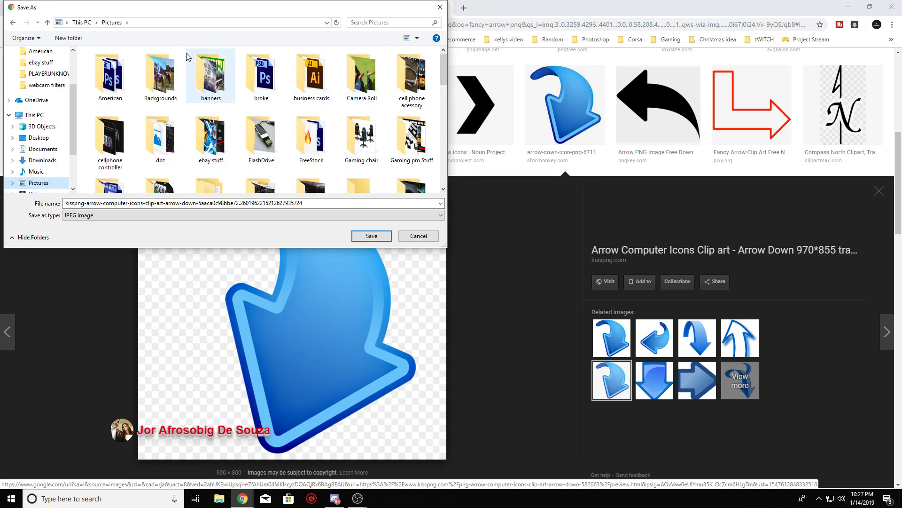
{"action": "double_click", "coordinate": [261, 78]}
{"action": "left_click", "coordinate": [370, 236]}
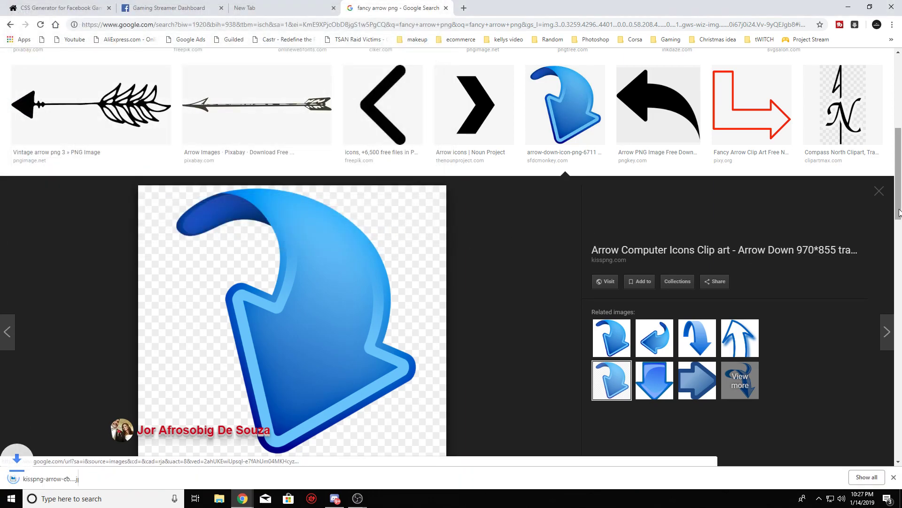
- Close the enlarged arrow preview, bring OBS forward, and minimize Chrome behind it
{"action": "left_click", "coordinate": [880, 191]}
{"action": "left_click", "coordinate": [358, 499]}
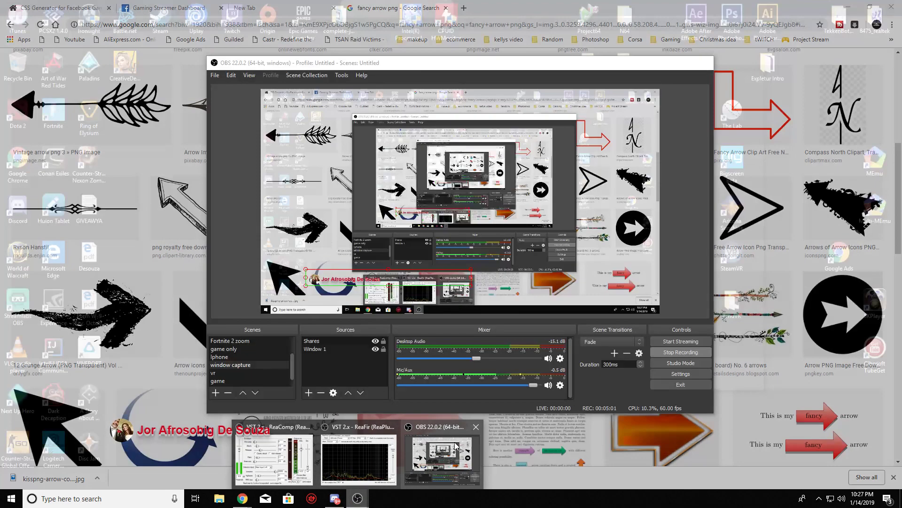
{"action": "left_click", "coordinate": [443, 459]}
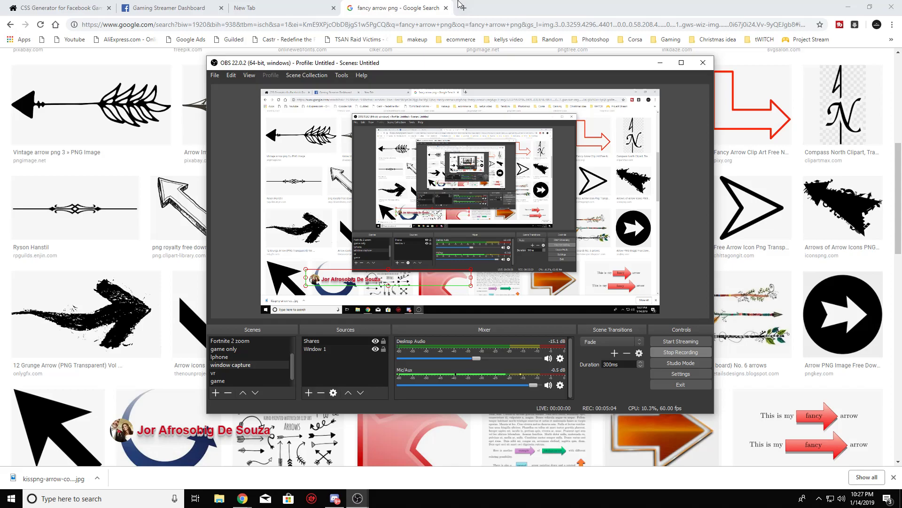
{"action": "left_click", "coordinate": [611, 5]}
{"action": "left_click", "coordinate": [848, 8]}
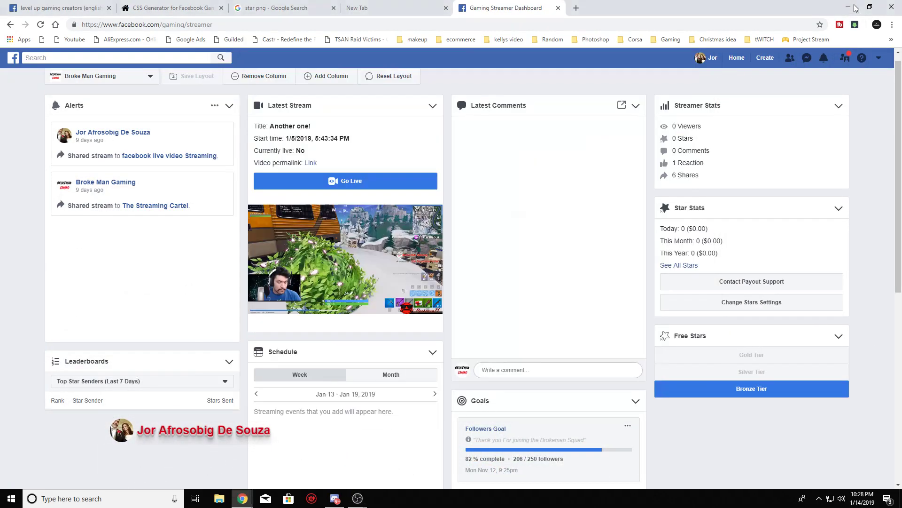
{"action": "left_click", "coordinate": [848, 8]}
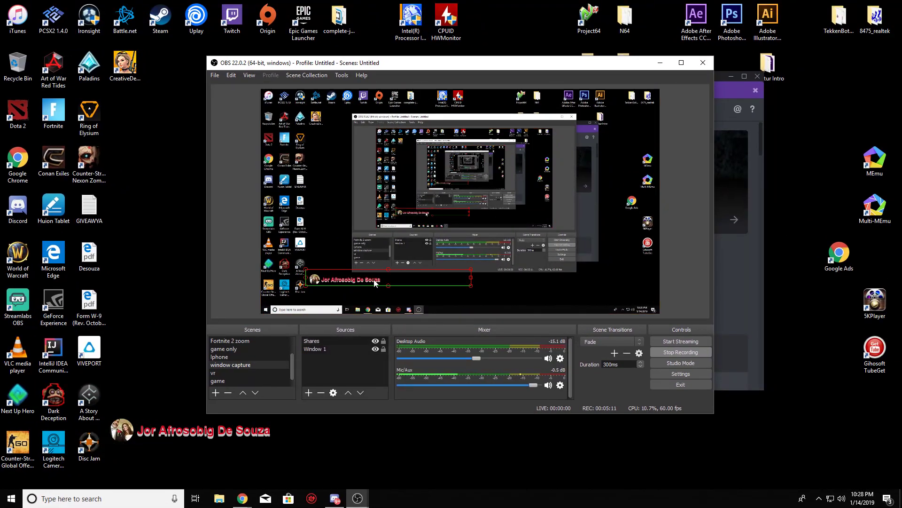
{"action": "left_click_drag", "start_coordinate": [376, 284], "coordinate": [408, 282]}
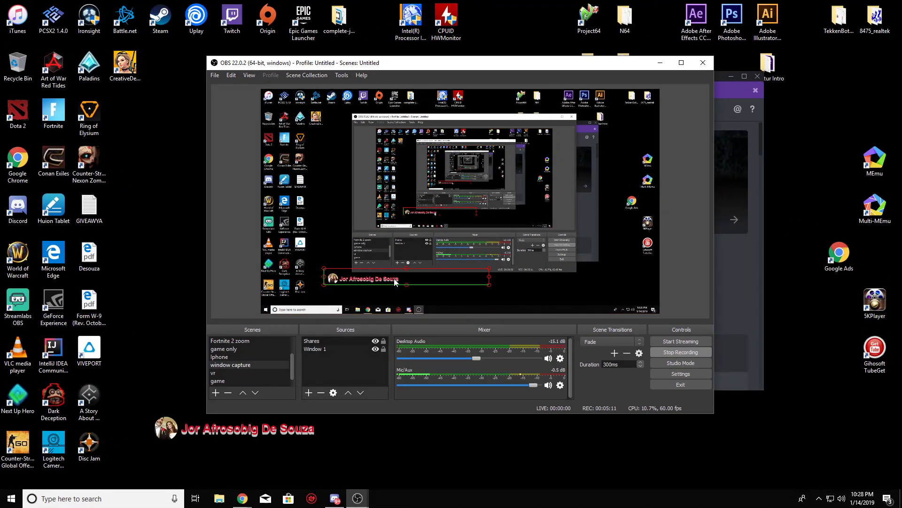
{"action": "left_click", "coordinate": [309, 392]}
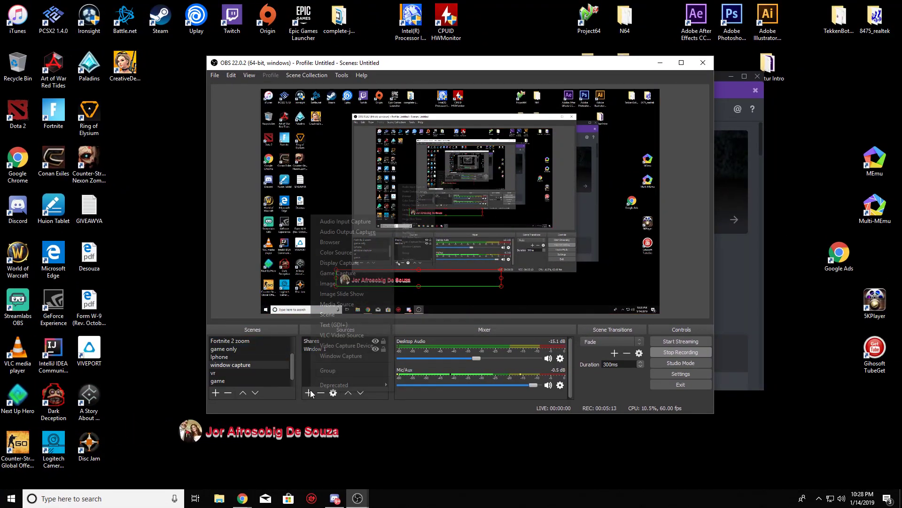
{"action": "left_click", "coordinate": [344, 282]}
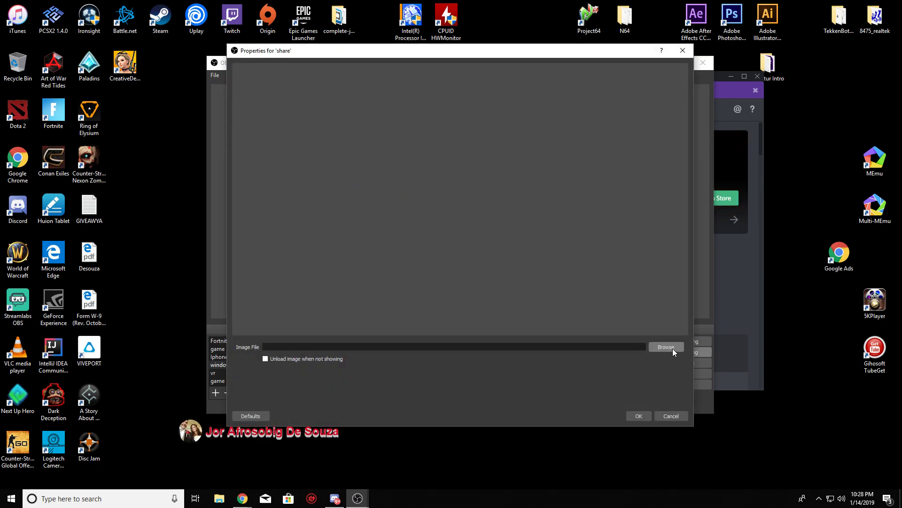
{"action": "left_click", "coordinate": [667, 347]}
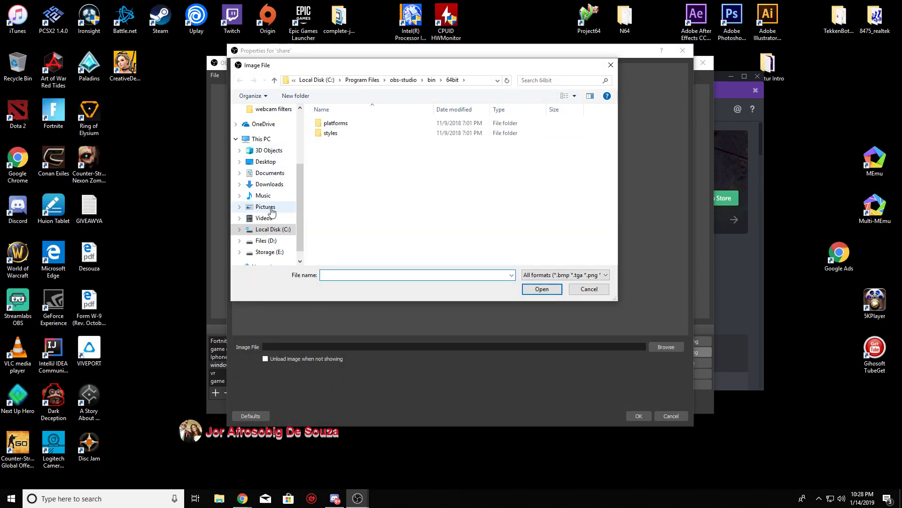
{"action": "left_click", "coordinate": [265, 206]}
{"action": "double_click", "coordinate": [515, 134]}
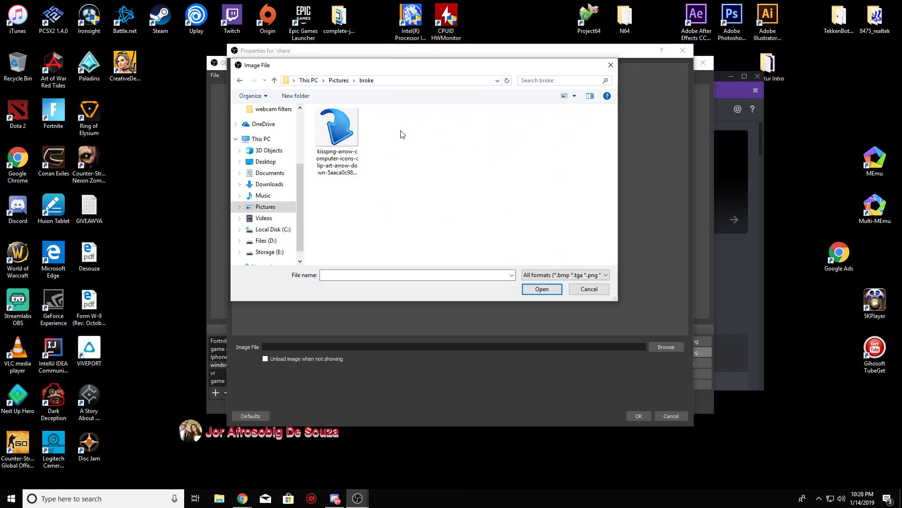
{"action": "double_click", "coordinate": [339, 137]}
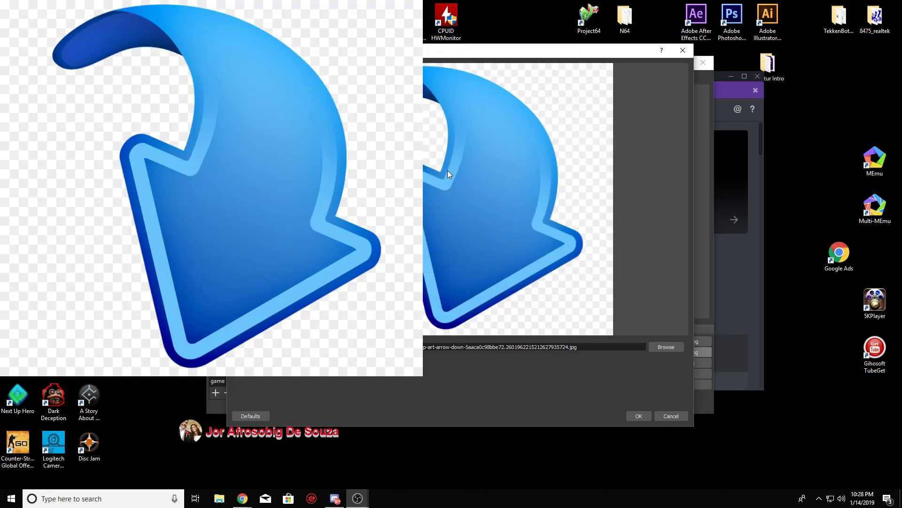
{"action": "left_click", "coordinate": [639, 416]}
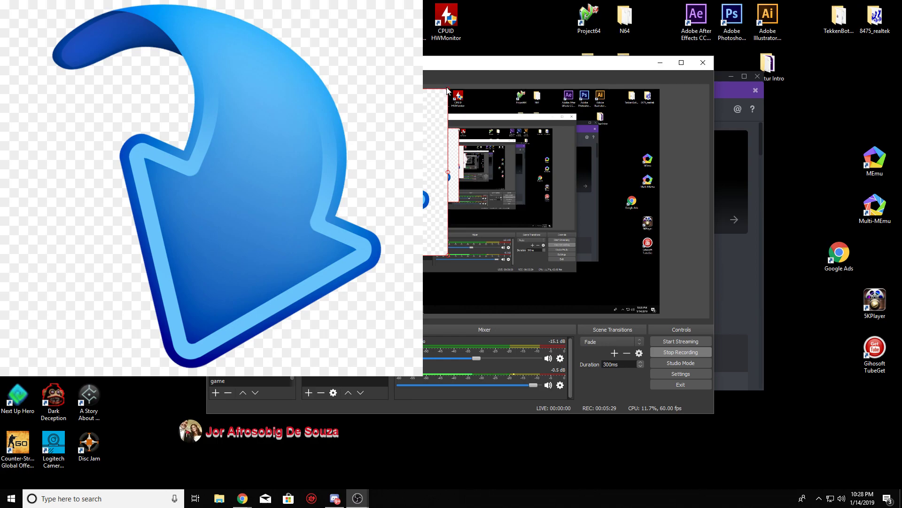
{"action": "left_click_drag", "start_coordinate": [448, 90], "coordinate": [367, 174]}
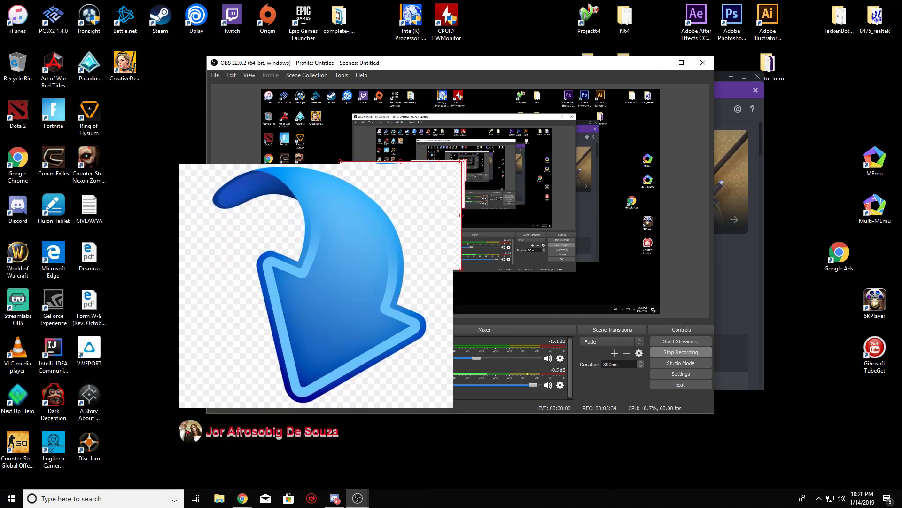
{"action": "key", "text": "Delete"}
{"action": "left_click", "coordinate": [482, 252]}
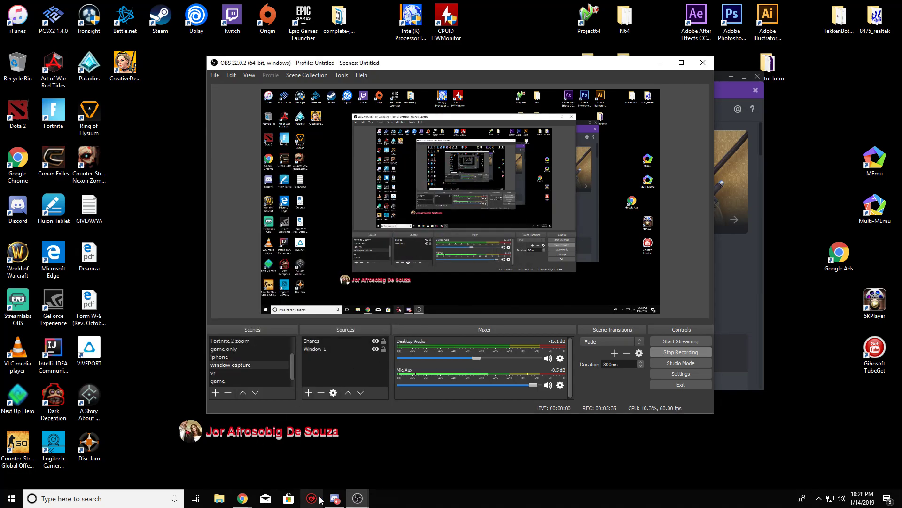
- Preview the curved arrow and Arrow Left Clip Art results, then close the preview
{"action": "left_click", "coordinate": [243, 498]}
{"action": "left_click", "coordinate": [275, 458]}
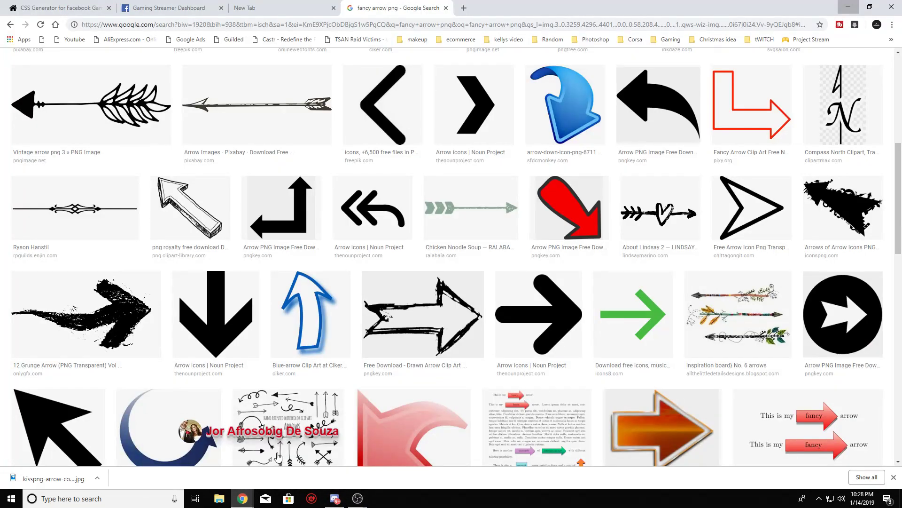
{"action": "scroll", "coordinate": [462, 311], "scroll_direction": "up", "scroll_amount": 5}
{"action": "scroll", "coordinate": [529, 339], "scroll_direction": "up", "scroll_amount": 5}
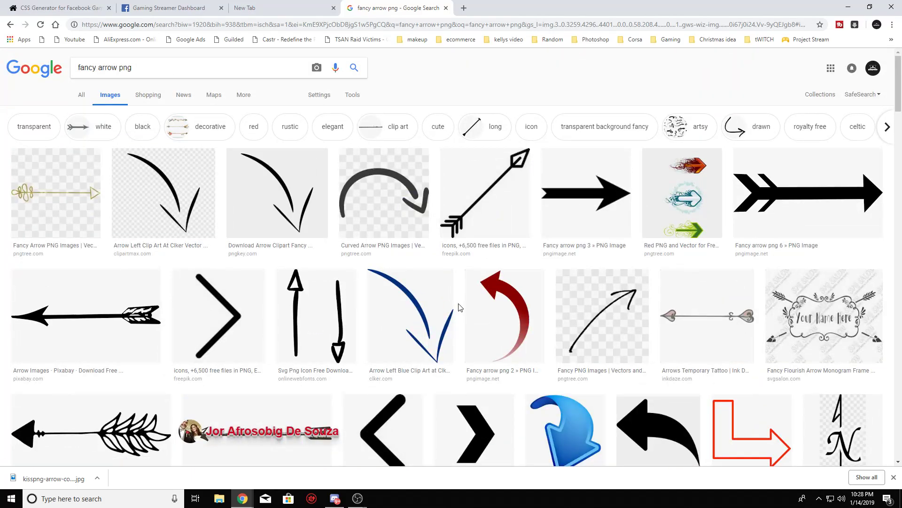
{"action": "scroll", "coordinate": [601, 364], "scroll_direction": "down", "scroll_amount": 5}
{"action": "scroll", "coordinate": [423, 212], "scroll_direction": "up", "scroll_amount": 5}
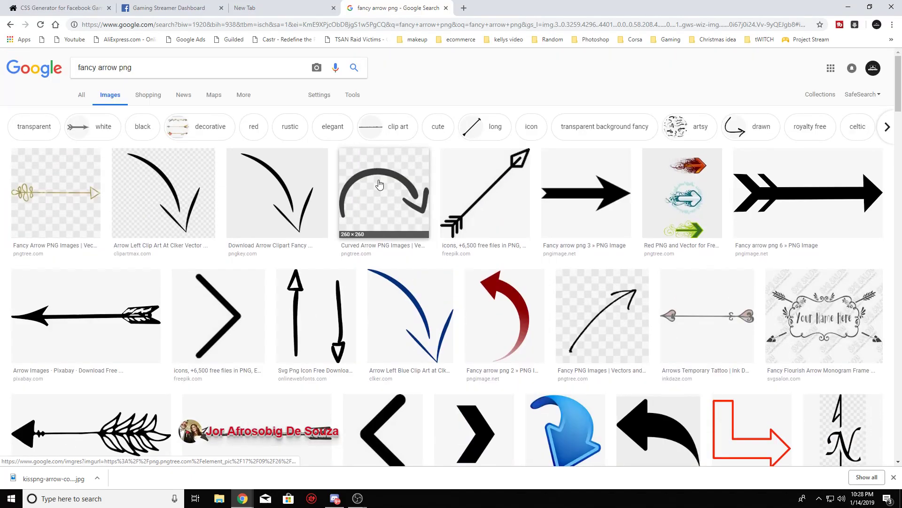
{"action": "left_click", "coordinate": [380, 185]}
{"action": "left_click", "coordinate": [879, 155]}
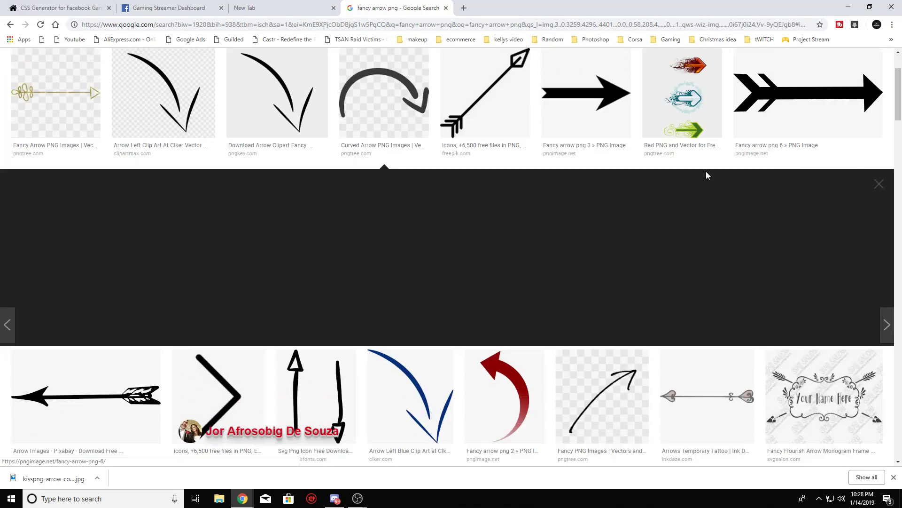
{"action": "left_click", "coordinate": [164, 77]}
{"action": "scroll", "coordinate": [240, 222], "scroll_direction": "up", "scroll_amount": 1}
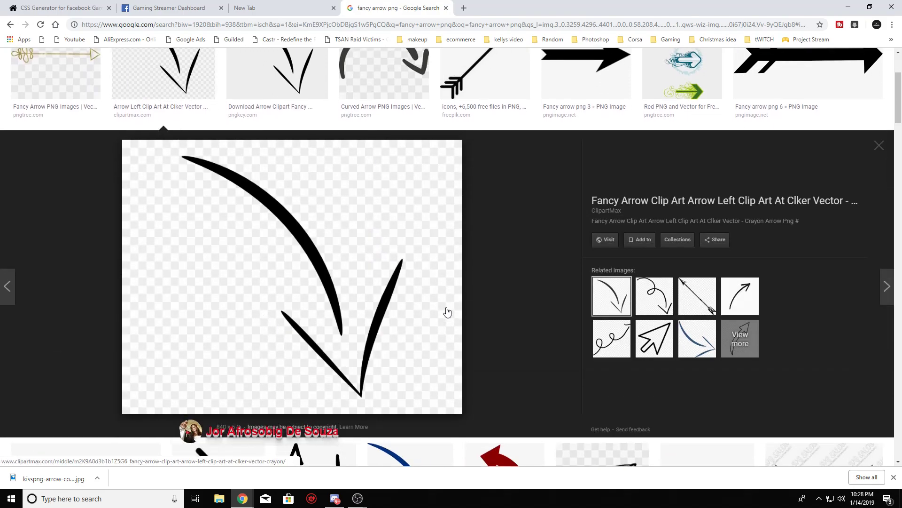
{"action": "left_click", "coordinate": [811, 113]}
- Search Google Images for 'gaming arrow png' and preview the grey pixel arrow
{"action": "left_click", "coordinate": [879, 184]}
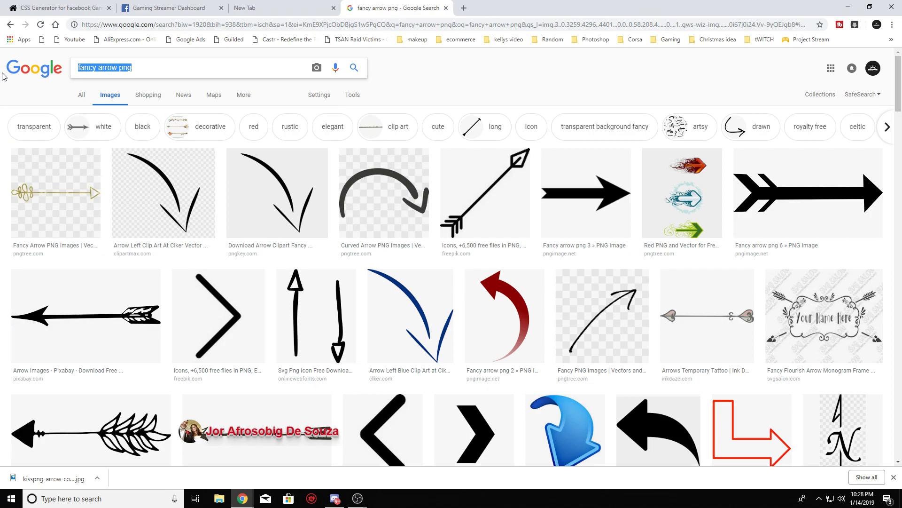
{"action": "type", "text": "gmaing a"}
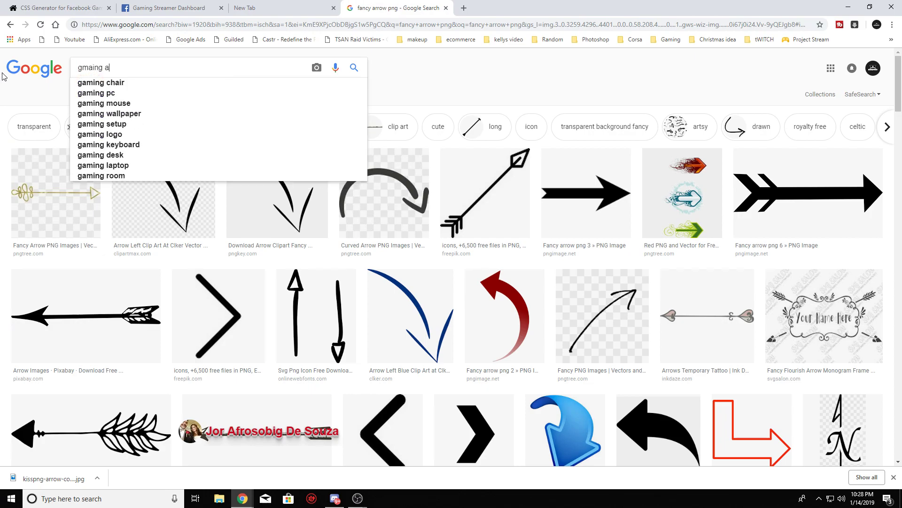
{"action": "type", "text": "rrow"}
{"action": "key", "text": "Return"}
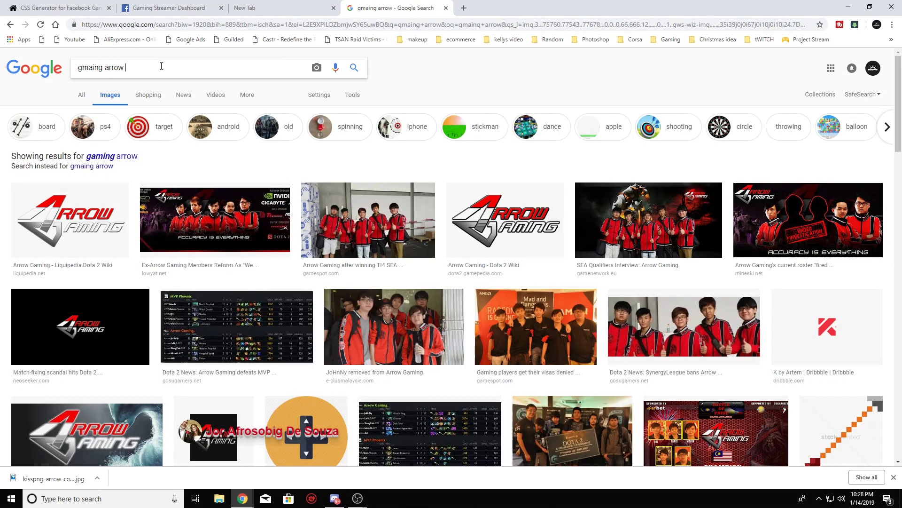
{"action": "type", "text": "png"}
{"action": "key", "text": "Return"}
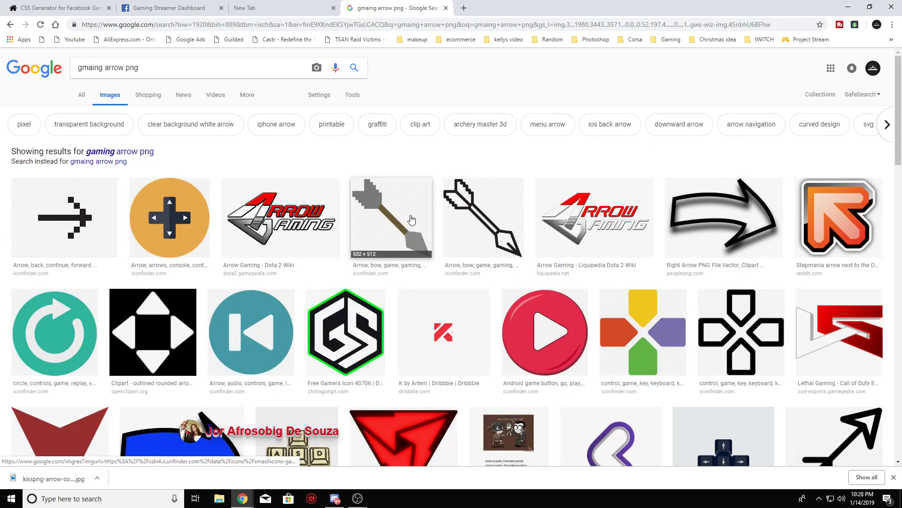
{"action": "left_click", "coordinate": [411, 219]}
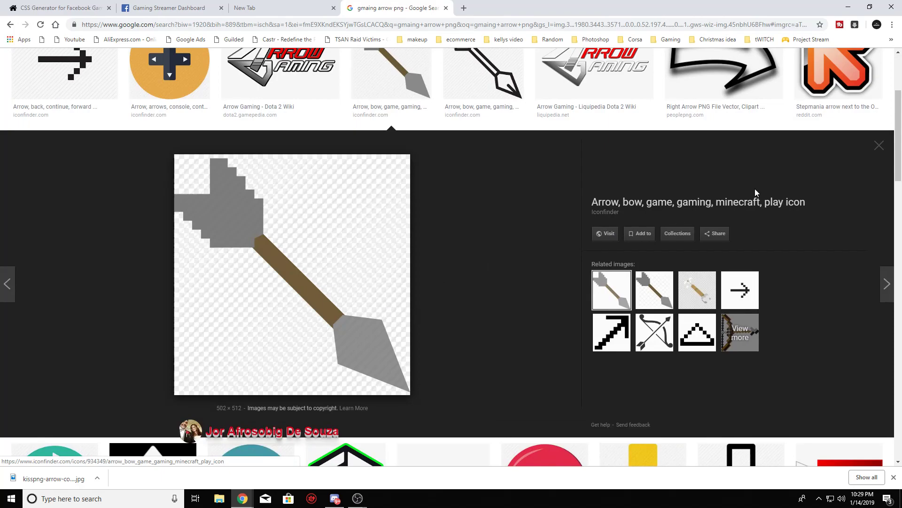
{"action": "left_click", "coordinate": [880, 146]}
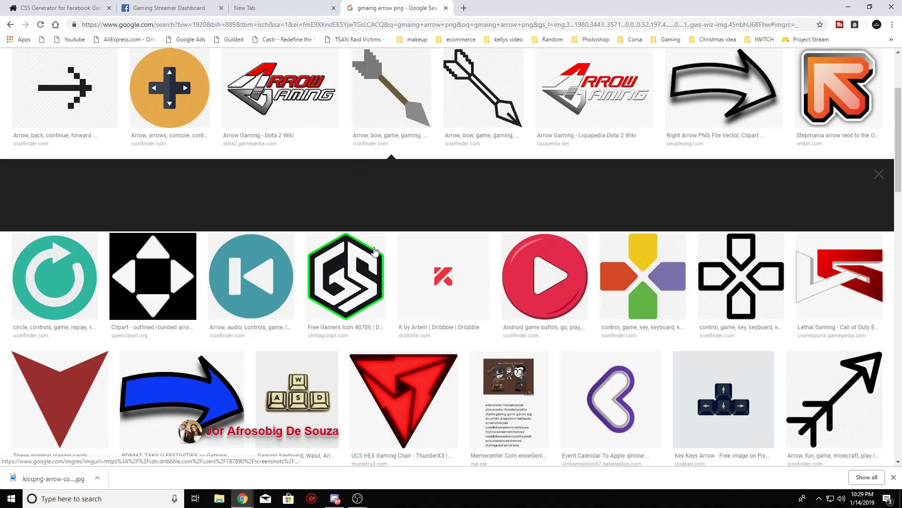
{"action": "scroll", "coordinate": [376, 251], "scroll_direction": "down", "scroll_amount": 2}
- Save the bold blue arrow as arrow-left.png and return to OBS
{"action": "left_click", "coordinate": [182, 190]}
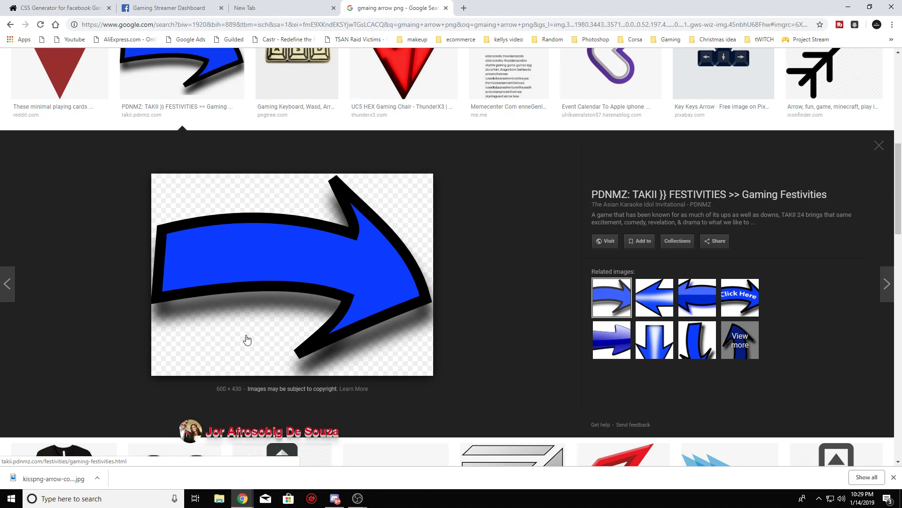
{"action": "right_click", "coordinate": [277, 268]}
{"action": "left_click", "coordinate": [317, 354]}
{"action": "type", "text": "arrow-left"}
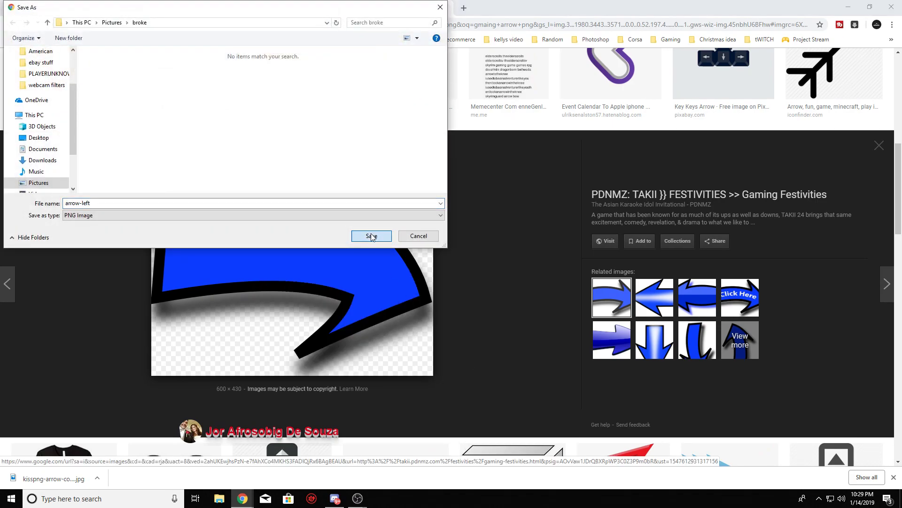
{"action": "left_click", "coordinate": [371, 236]}
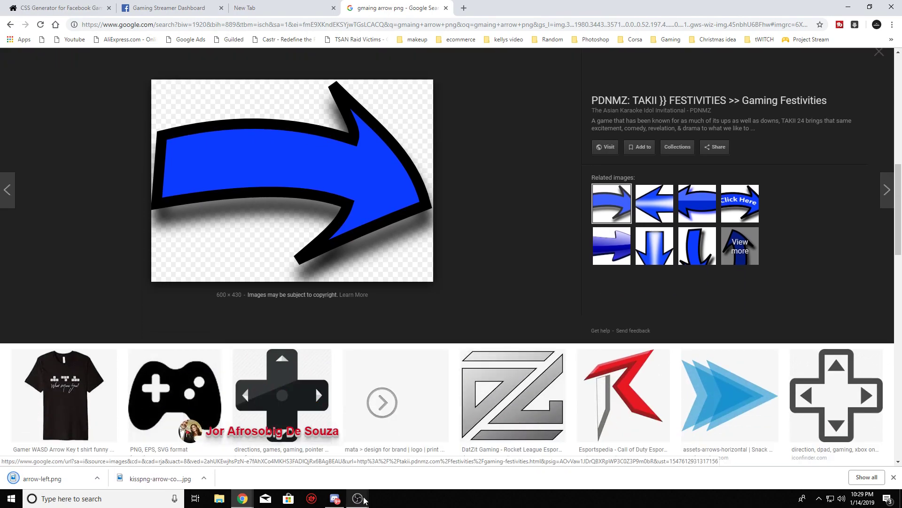
{"action": "left_click", "coordinate": [358, 499]}
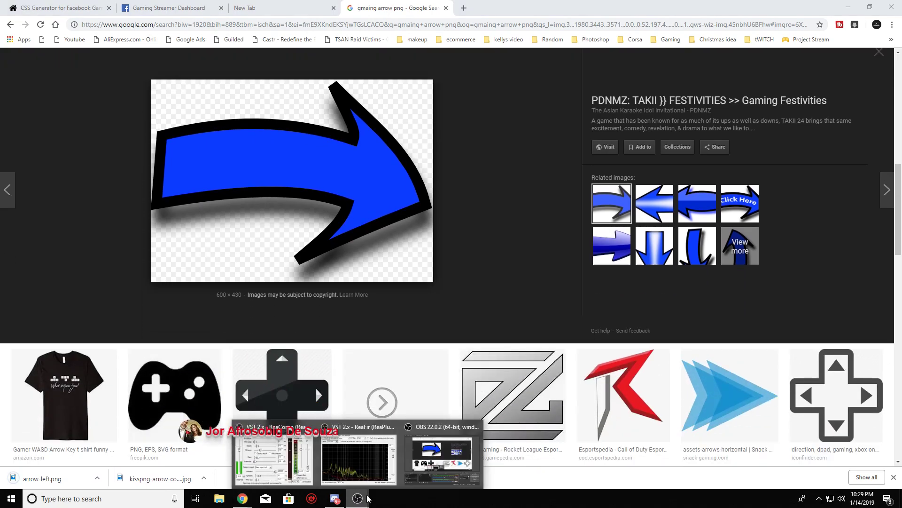
{"action": "left_click", "coordinate": [409, 458]}
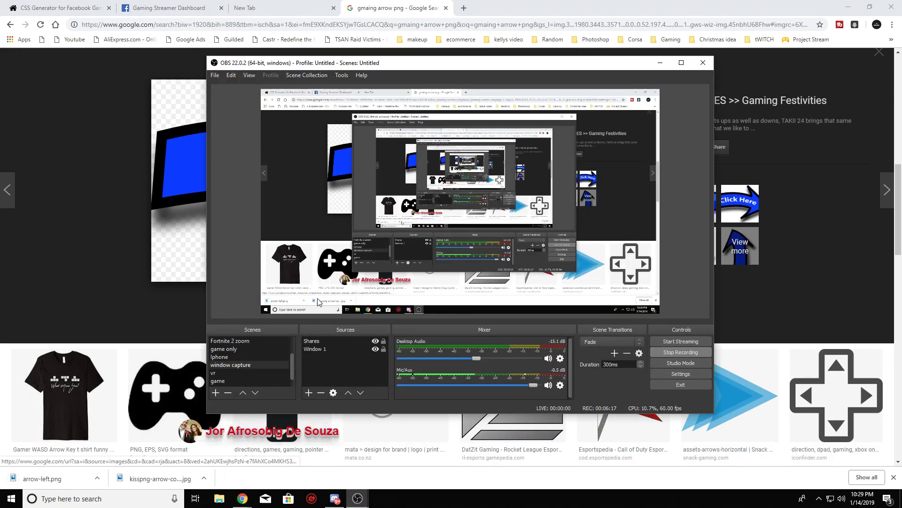
- Add an image source named 'share' showing the arrow-left image
{"action": "left_click", "coordinate": [848, 7]}
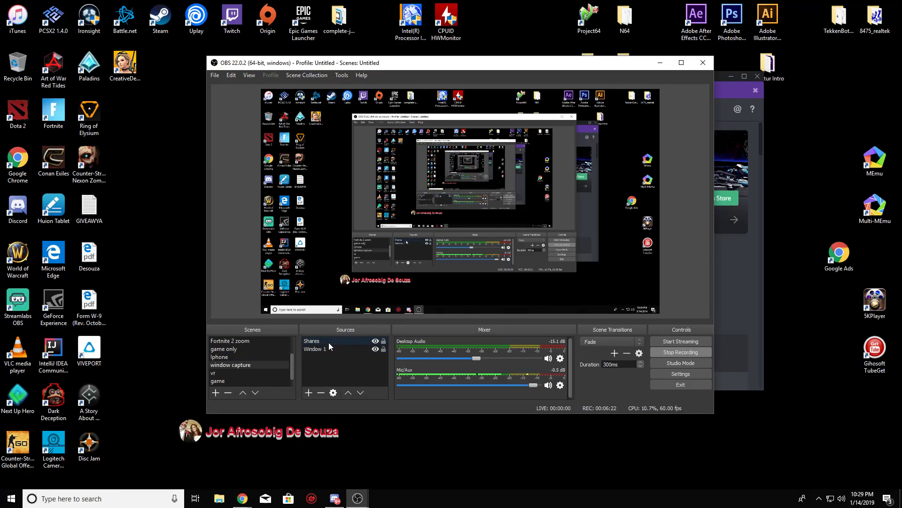
{"action": "left_click", "coordinate": [307, 393]}
{"action": "left_click", "coordinate": [327, 283]}
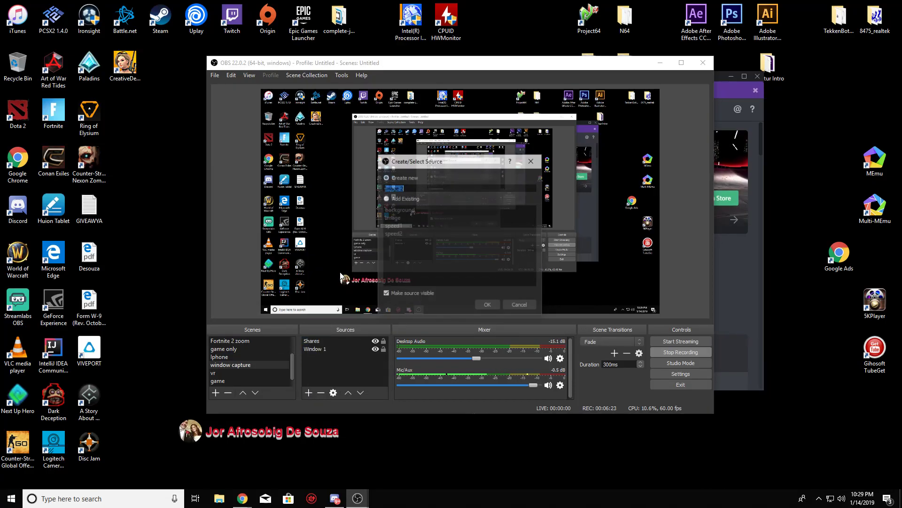
{"action": "type", "text": "share"}
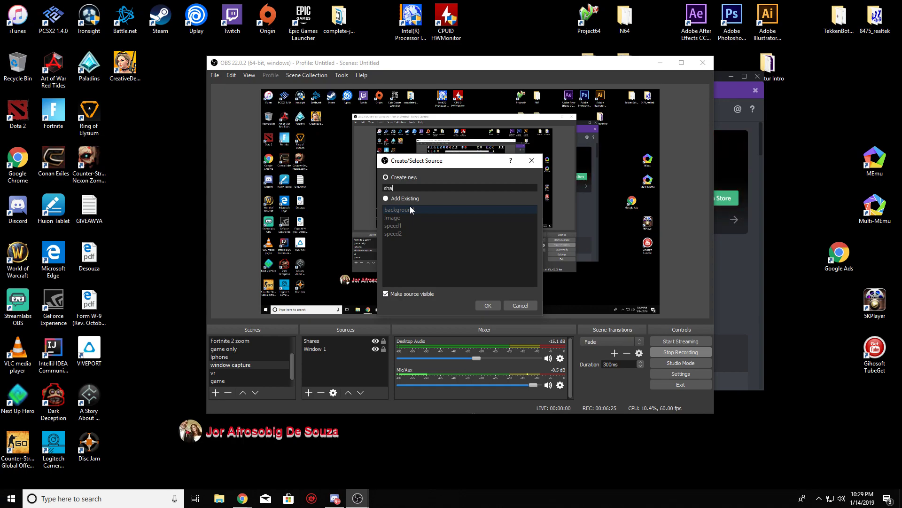
{"action": "key", "text": "Return"}
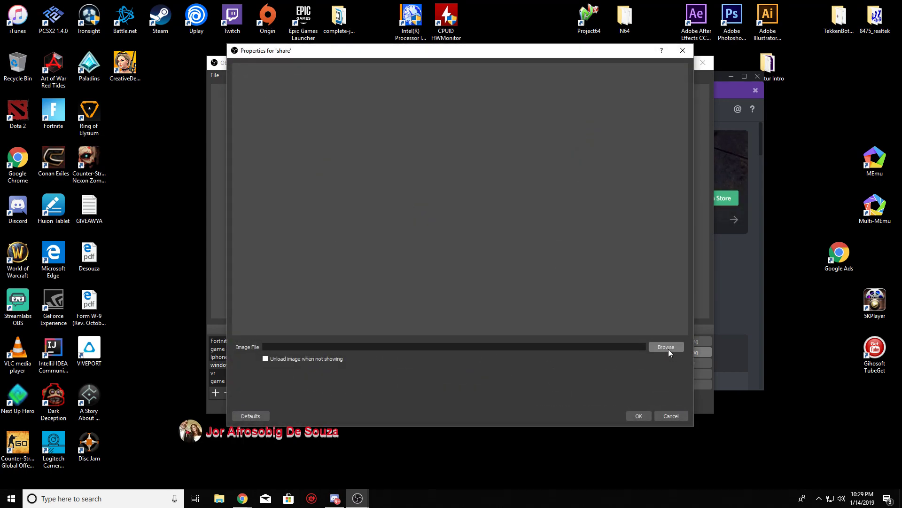
{"action": "left_click", "coordinate": [667, 347]}
{"action": "left_click", "coordinate": [342, 130]}
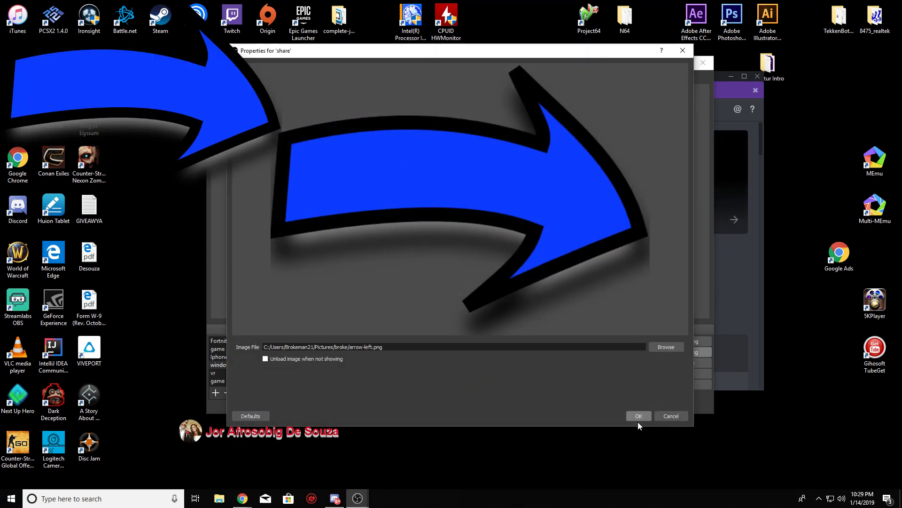
{"action": "left_click", "coordinate": [638, 415]}
- Shrink the blue arrow and place it just left of the alert banner
{"action": "left_click_drag", "start_coordinate": [353, 158], "coordinate": [302, 240]}
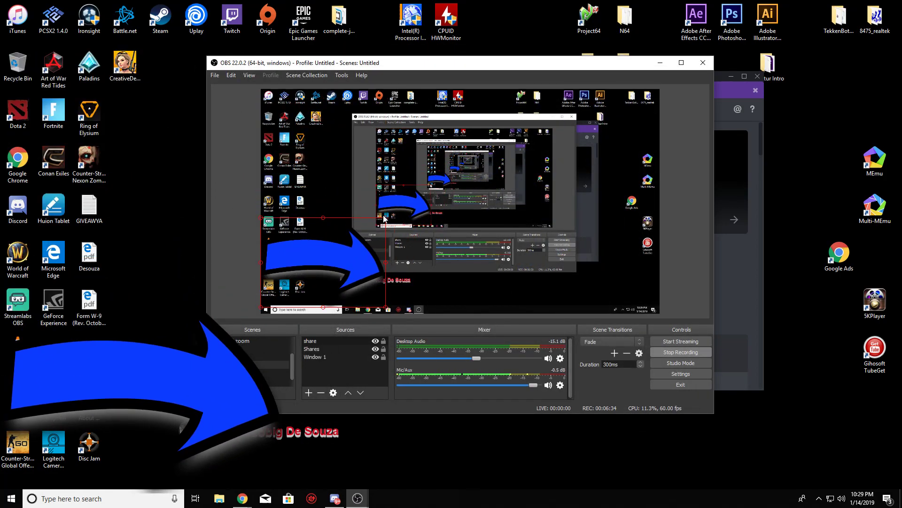
{"action": "mouse_move", "coordinate": [386, 218]}
{"action": "left_mouse_down"}
{"action": "mouse_move", "coordinate": [310, 295]}
{"action": "mouse_move", "coordinate": [286, 296]}
{"action": "mouse_move", "coordinate": [328, 272]}
{"action": "left_mouse_up"}
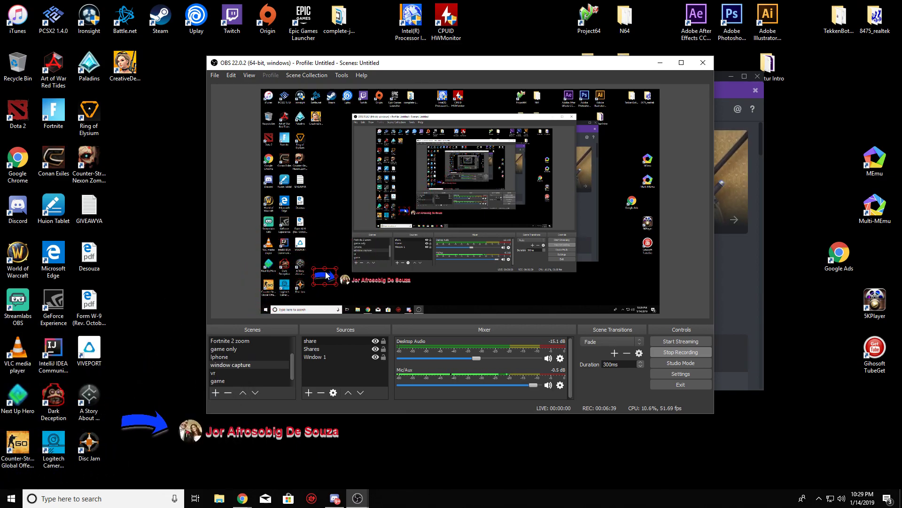
{"action": "left_click_drag", "start_coordinate": [327, 275], "coordinate": [326, 278]}
{"action": "left_click", "coordinate": [482, 286]}
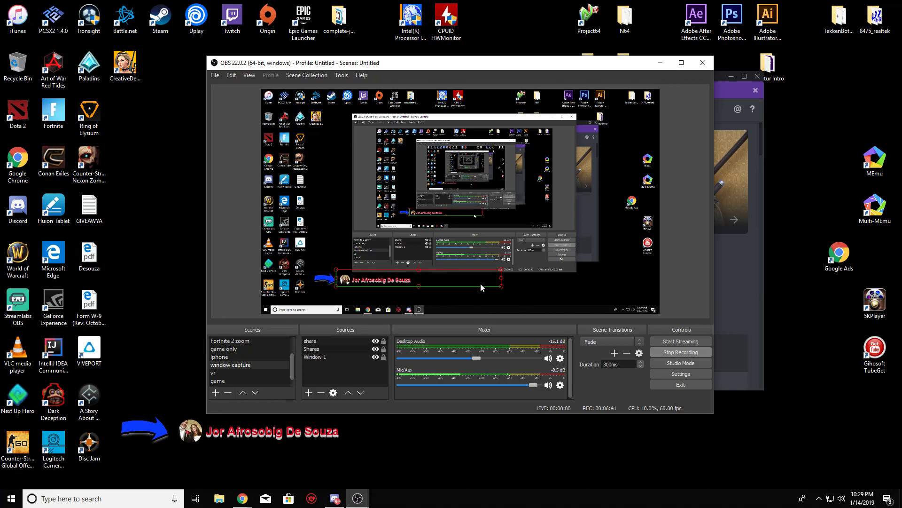
{"action": "left_click", "coordinate": [553, 289]}
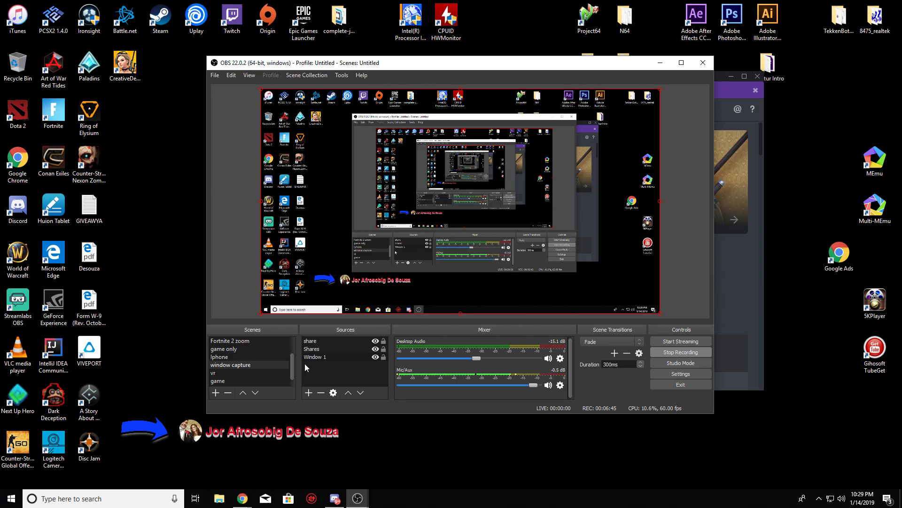
- Add a Browser source named 'stars' and bring up its properties
{"action": "left_click", "coordinate": [307, 392]}
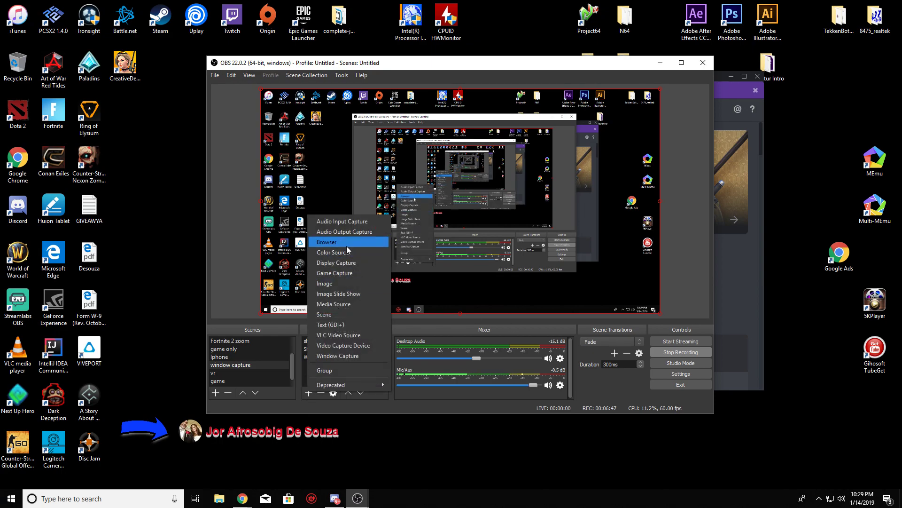
{"action": "left_click", "coordinate": [331, 246]}
{"action": "type", "text": "stars"}
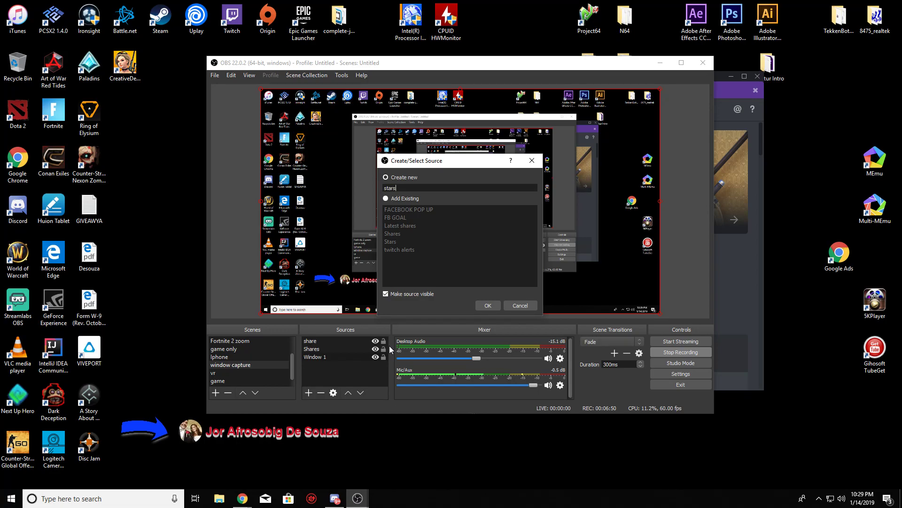
{"action": "key", "text": "Return"}
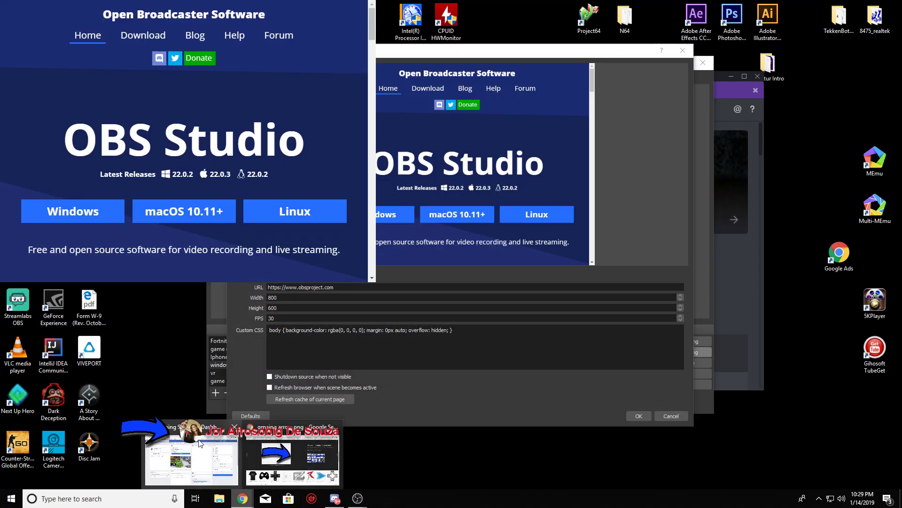
- Generate the Latest Stars code and paste its URL into the star browser source
{"action": "left_click", "coordinate": [226, 459]}
{"action": "key", "text": "ctrl+Tab"}
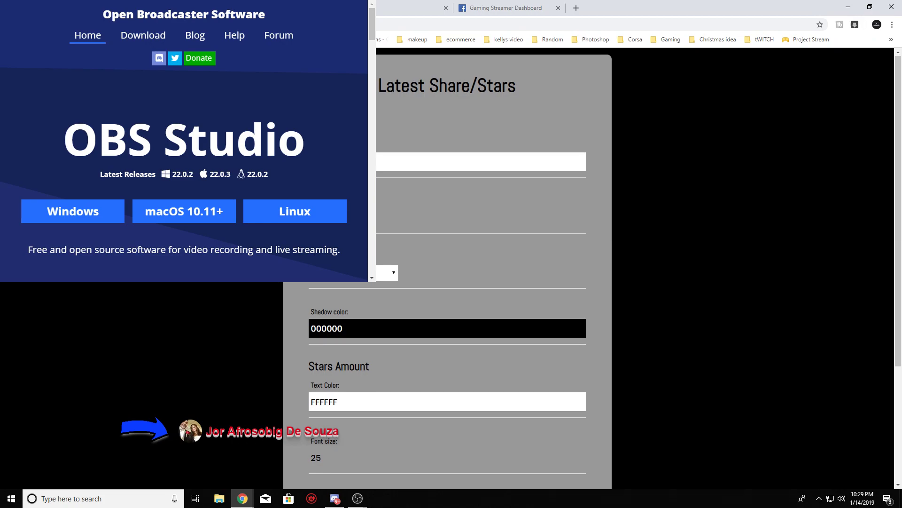
{"action": "scroll", "coordinate": [360, 325], "scroll_direction": "down", "scroll_amount": 5}
{"action": "scroll", "coordinate": [359, 326], "scroll_direction": "down", "scroll_amount": 3}
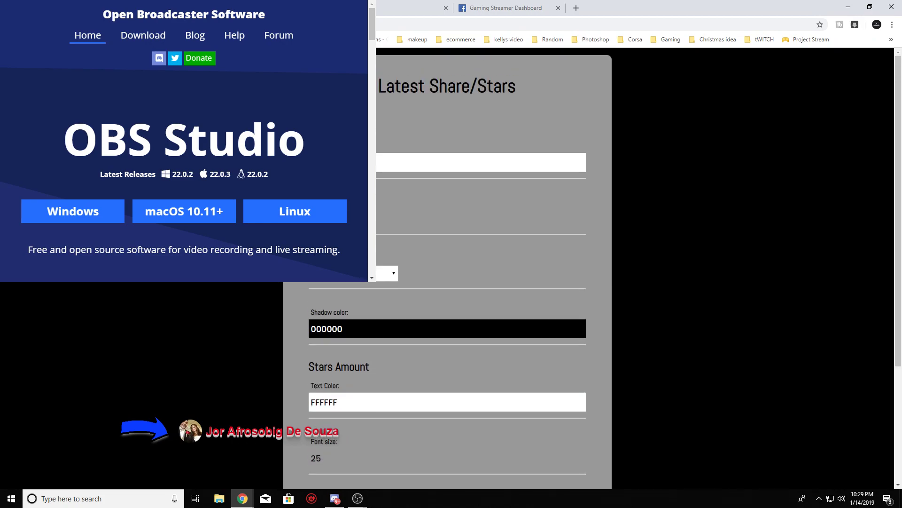
{"action": "scroll", "coordinate": [360, 325], "scroll_direction": "down", "scroll_amount": 3}
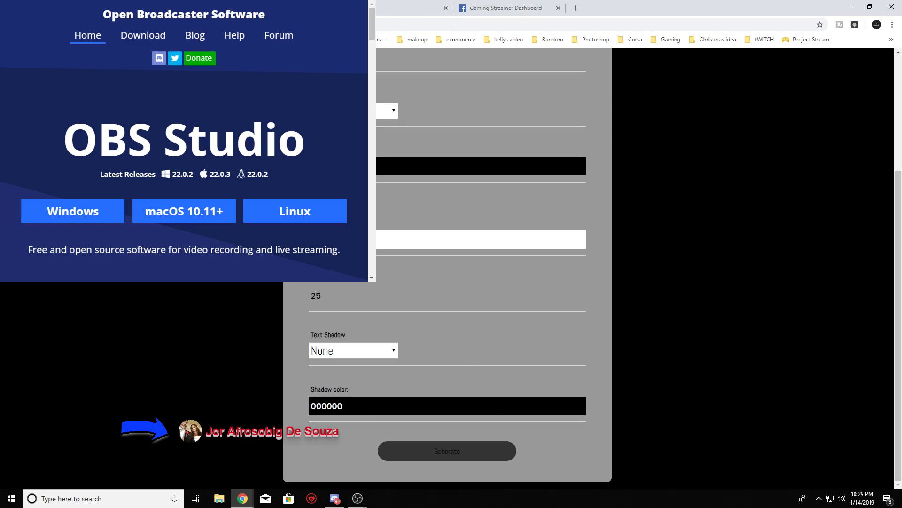
{"action": "left_click", "coordinate": [446, 452]}
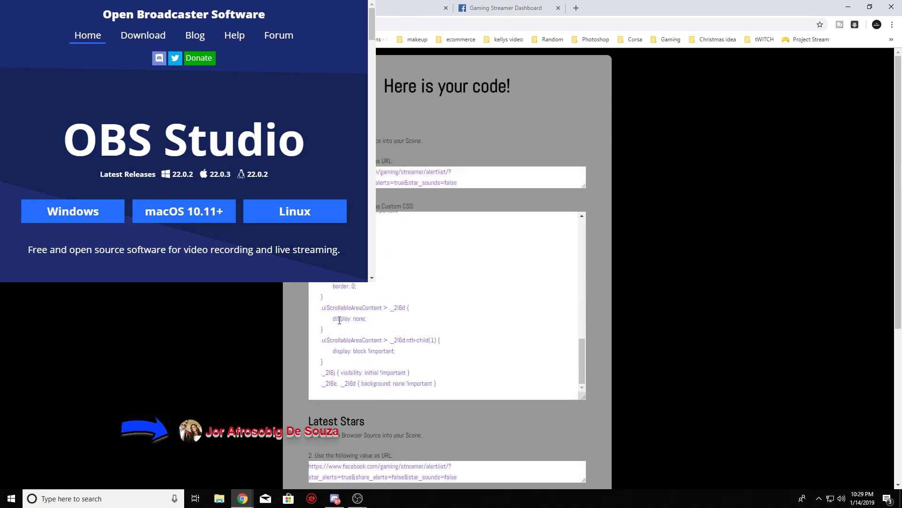
{"action": "scroll", "coordinate": [339, 320], "scroll_direction": "down", "scroll_amount": 5}
{"action": "triple_click", "coordinate": [416, 226]}
{"action": "right_click", "coordinate": [416, 226]}
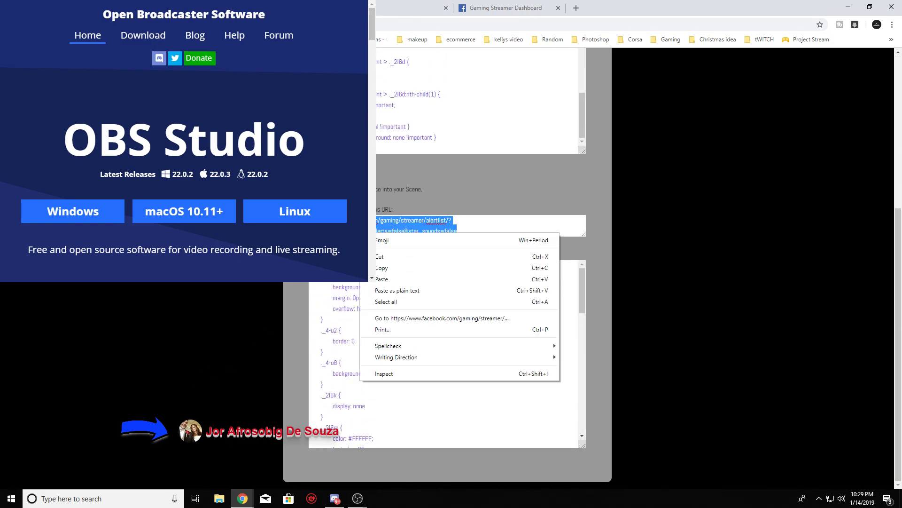
{"action": "left_click", "coordinate": [397, 277]}
{"action": "left_click", "coordinate": [358, 499]}
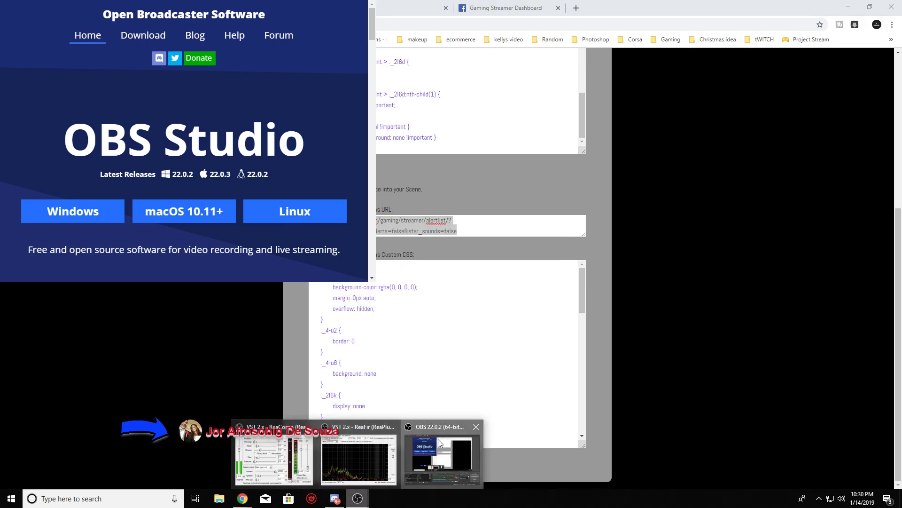
{"action": "left_click", "coordinate": [437, 458]}
{"action": "triple_click", "coordinate": [328, 287]}
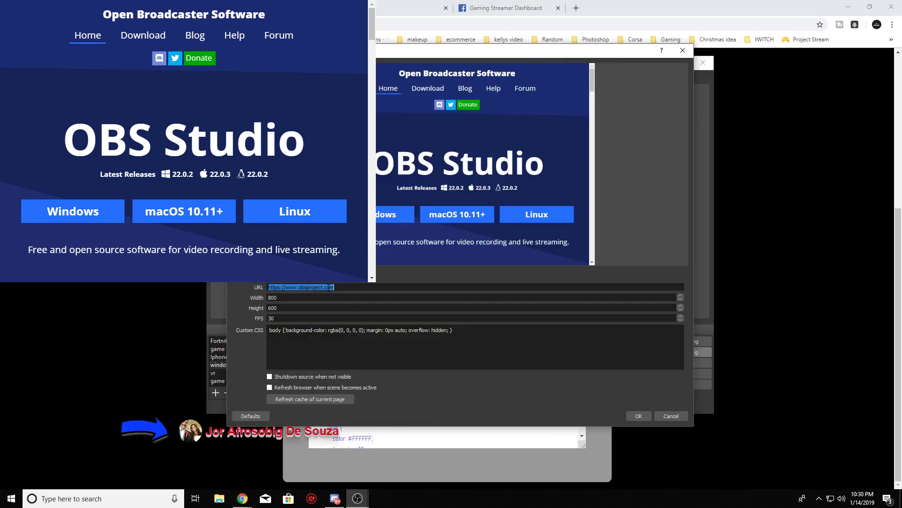
{"action": "key", "text": "ctrl+v"}
- Paste the generated CSS into Custom CSS, confirm, and move the source below the alert
{"action": "left_click", "coordinate": [639, 415]}
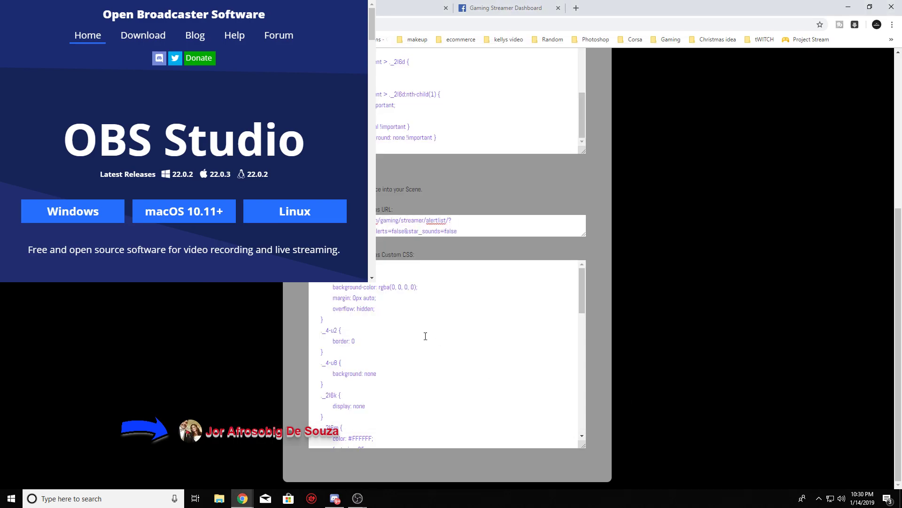
{"action": "key", "text": "ctrl+a"}
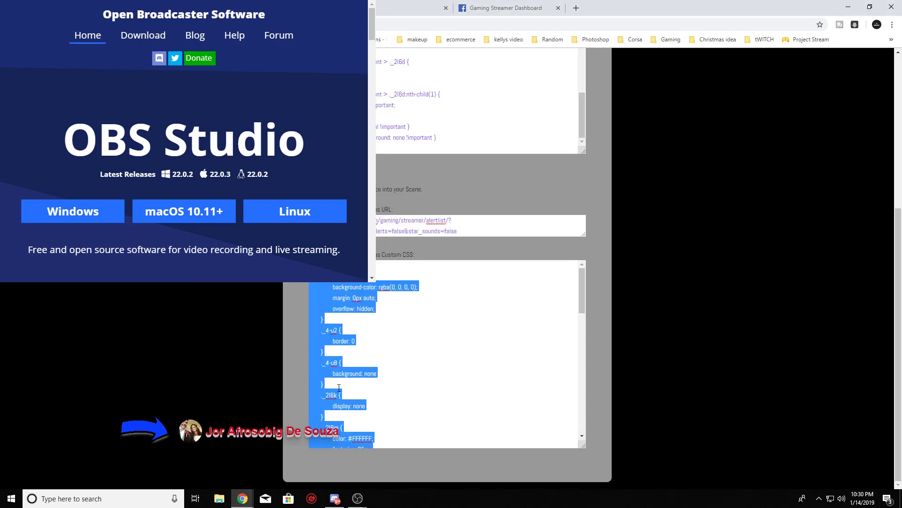
{"action": "key", "text": "ctrl+c"}
{"action": "left_click", "coordinate": [358, 499]}
{"action": "left_click", "coordinate": [425, 444]}
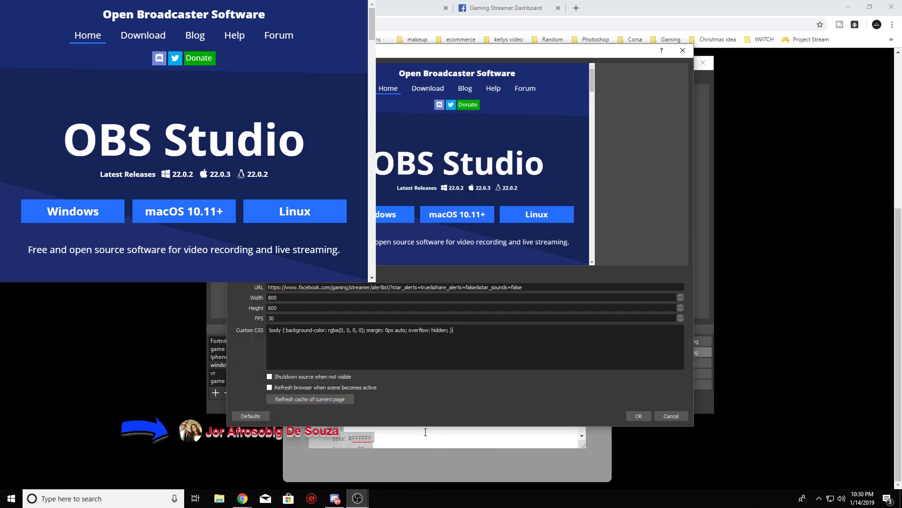
{"action": "key", "text": "ctrl+a"}
{"action": "key", "text": "ctrl+v"}
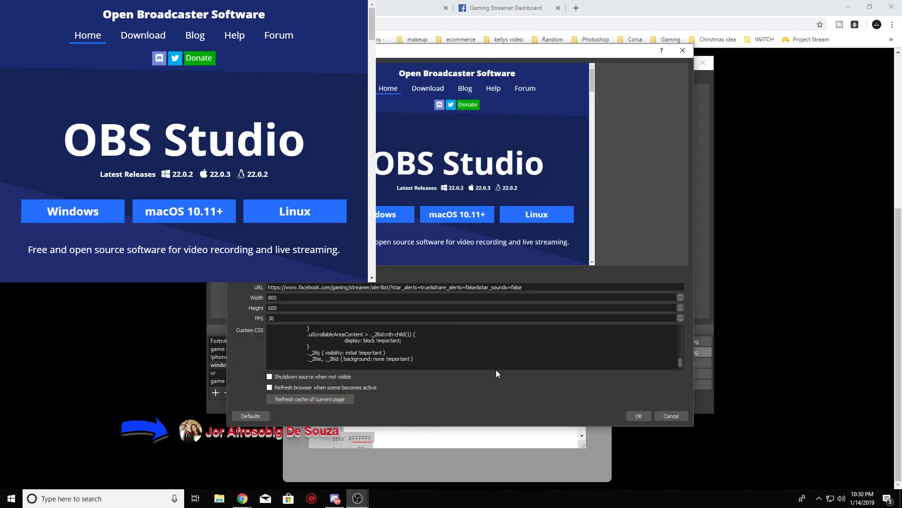
{"action": "left_click", "coordinate": [639, 417]}
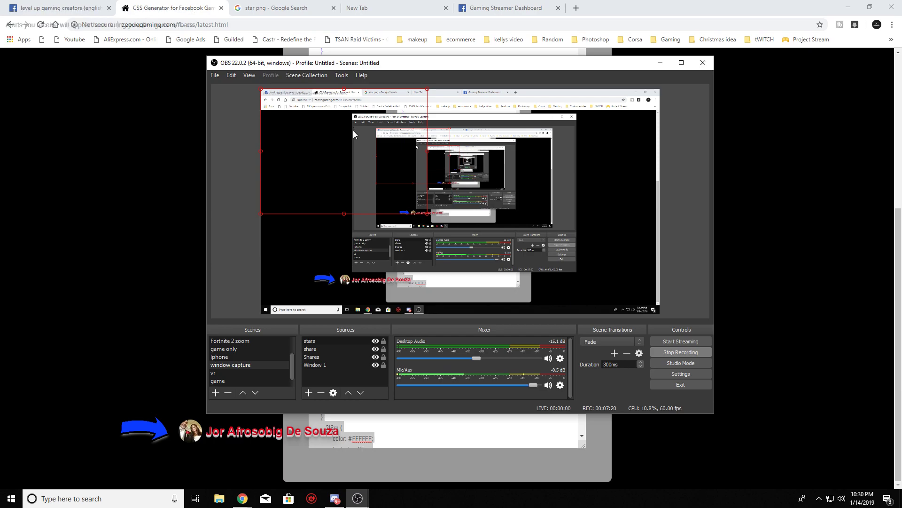
{"action": "mouse_move", "coordinate": [353, 130]}
{"action": "left_mouse_down"}
{"action": "mouse_move", "coordinate": [419, 227]}
{"action": "mouse_move", "coordinate": [427, 323]}
{"action": "mouse_move", "coordinate": [438, 325]}
{"action": "left_mouse_up"}
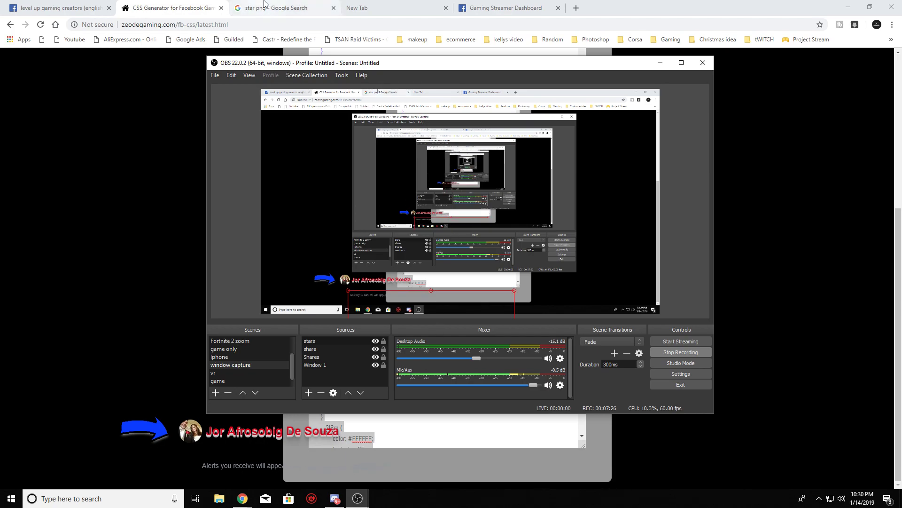
- Search Google Images for 'mario star png'
{"action": "left_click", "coordinate": [57, 8]}
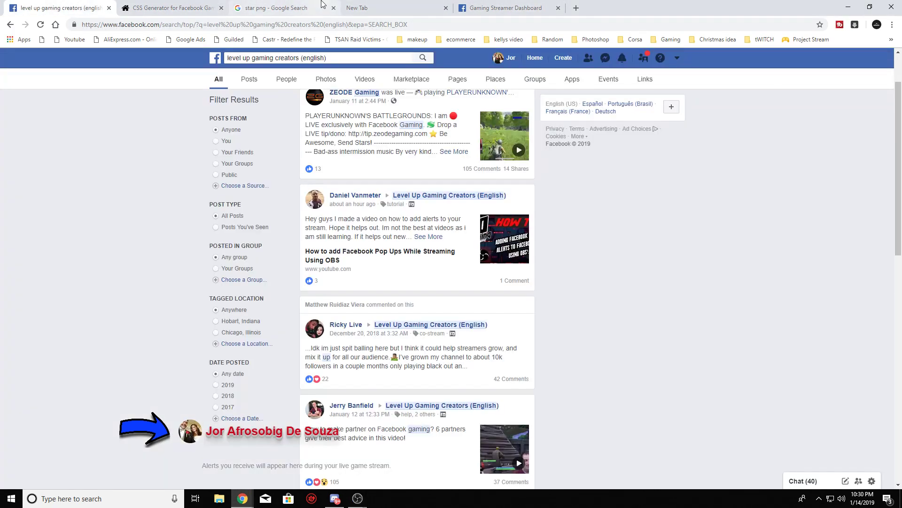
{"action": "left_click", "coordinate": [366, 8]}
{"action": "left_click", "coordinate": [268, 8]}
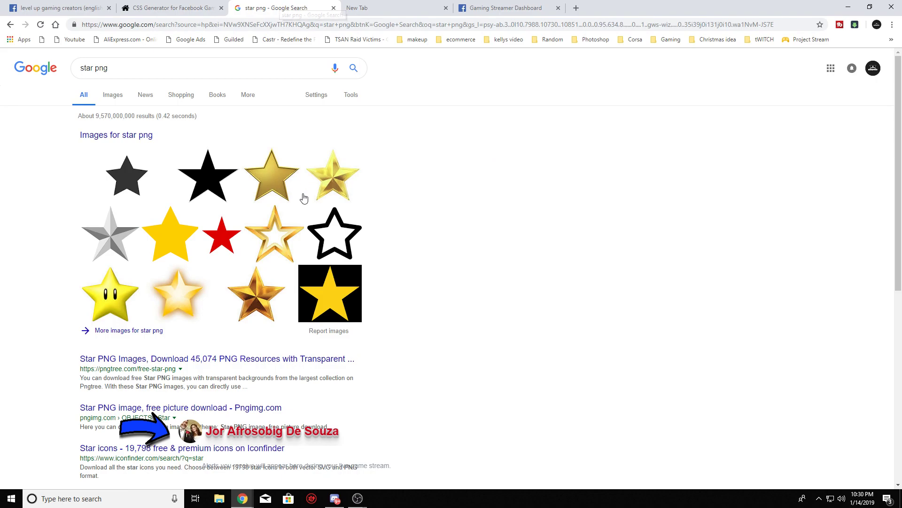
{"action": "left_click", "coordinate": [127, 285]}
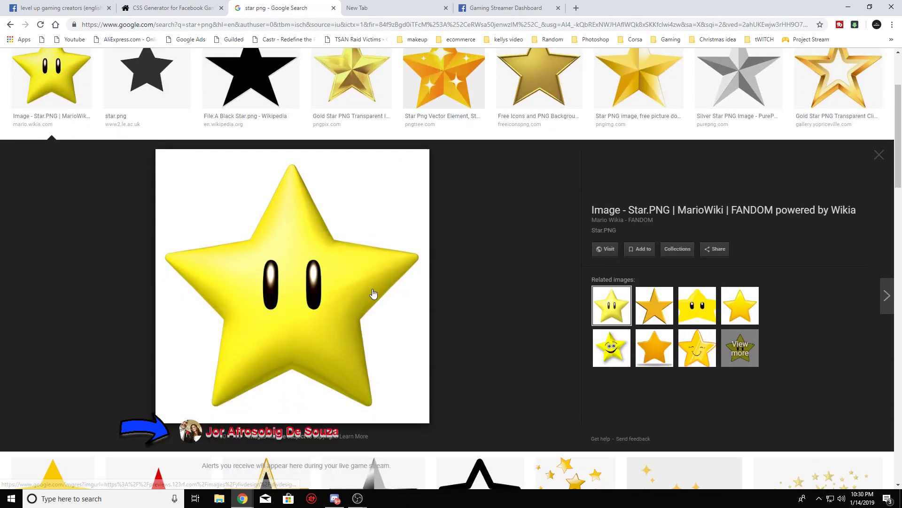
{"action": "scroll", "coordinate": [706, 212], "scroll_direction": "up", "scroll_amount": 3}
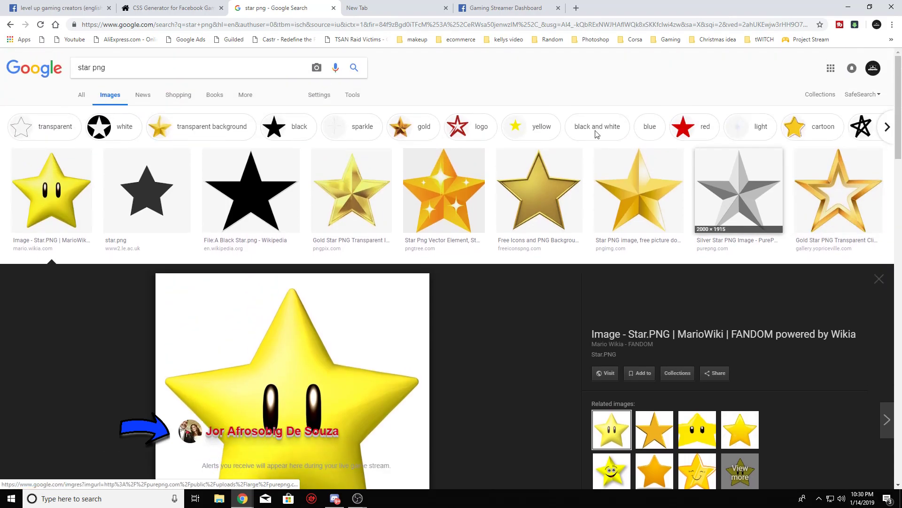
{"action": "left_click", "coordinate": [155, 66]}
{"action": "key", "text": "ctrl+a"}
{"action": "type", "text": "ma"}
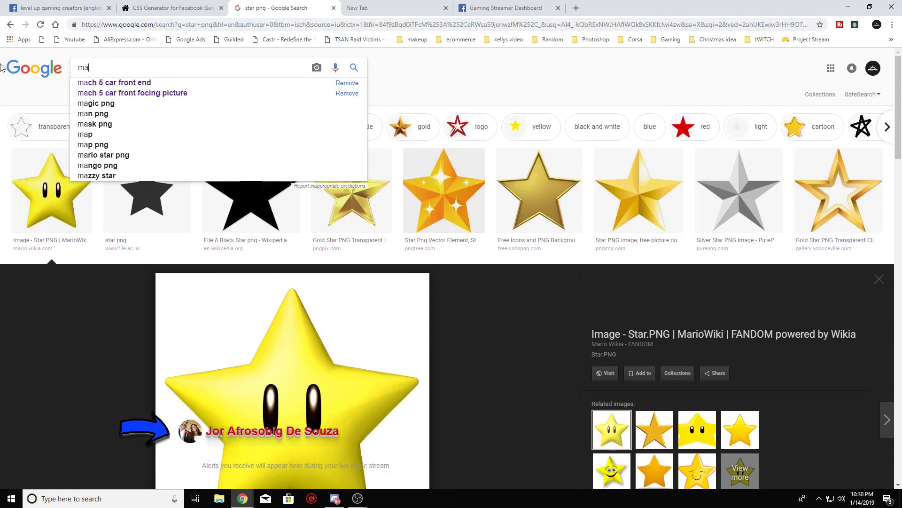
{"action": "type", "text": "rio start"}
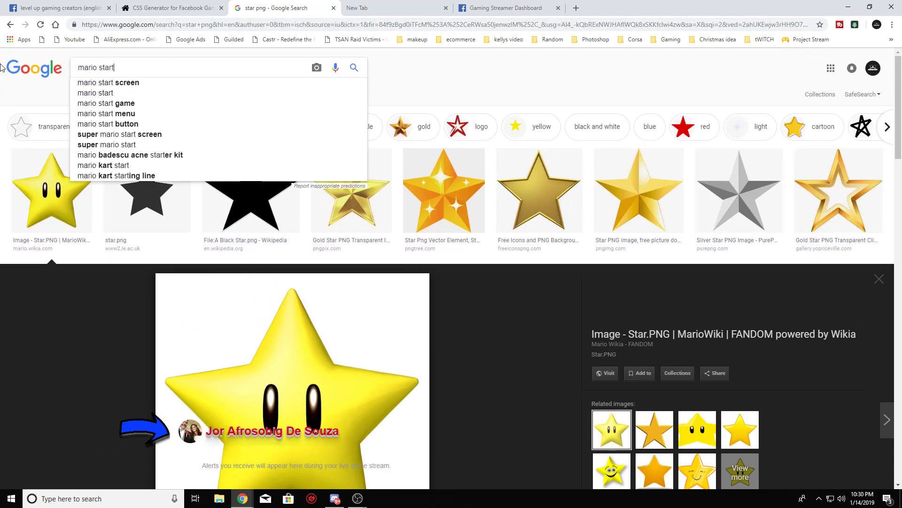
{"action": "key", "text": "BackSpace"}
{"action": "type", "text": "  png"}
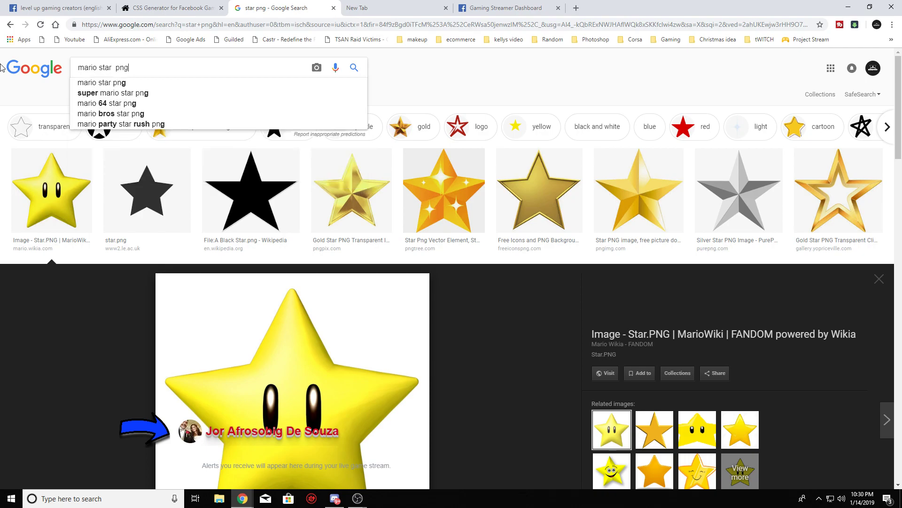
{"action": "key", "text": "Return"}
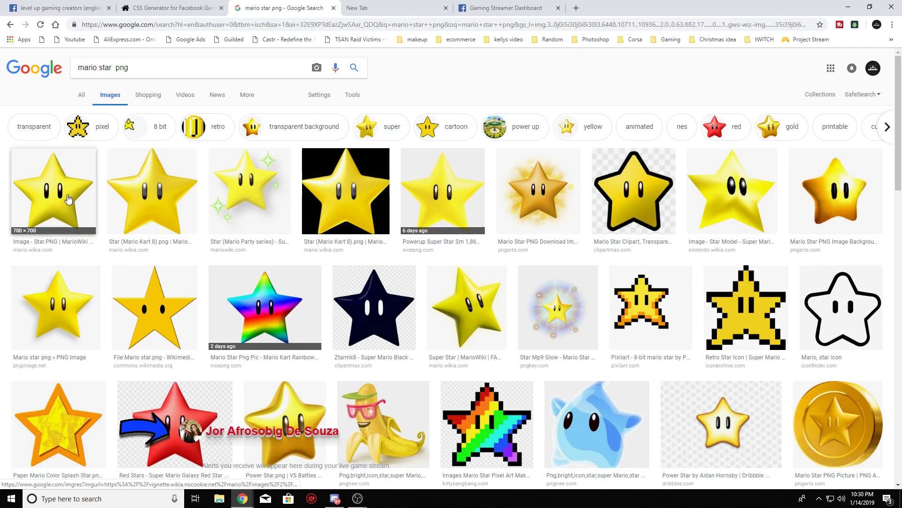
- Save the Mario Kart 8 star image from the results
{"action": "left_click", "coordinate": [51, 190]}
{"action": "left_click", "coordinate": [152, 78]}
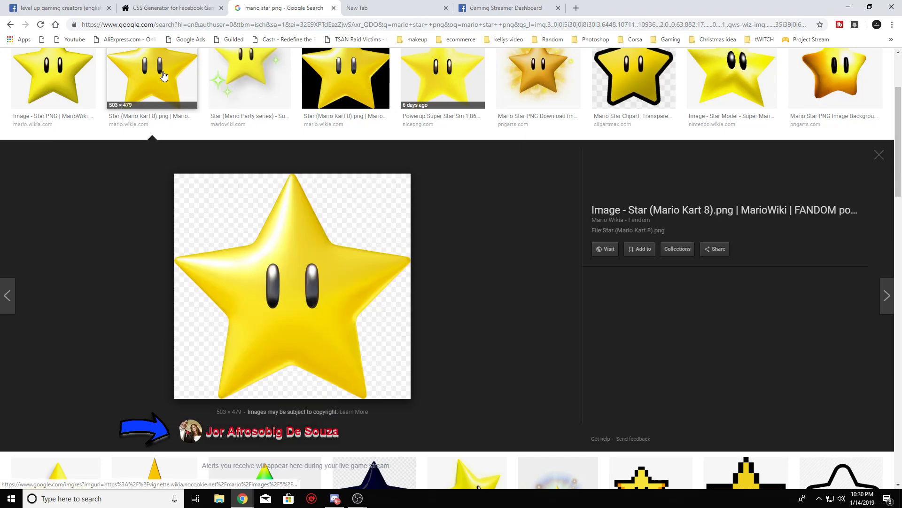
{"action": "right_click", "coordinate": [323, 312]}
{"action": "left_click", "coordinate": [332, 405]}
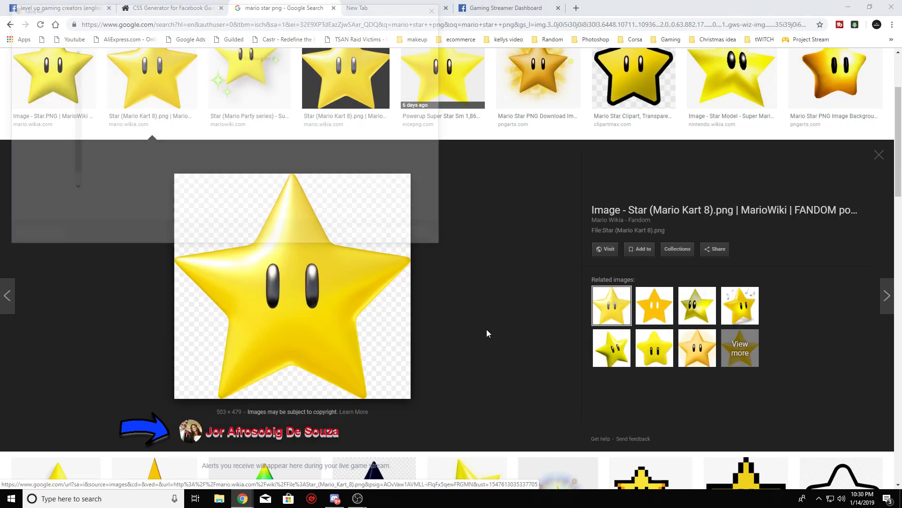
{"action": "left_click", "coordinate": [371, 236]}
{"action": "mouse_move", "coordinate": [357, 498]}
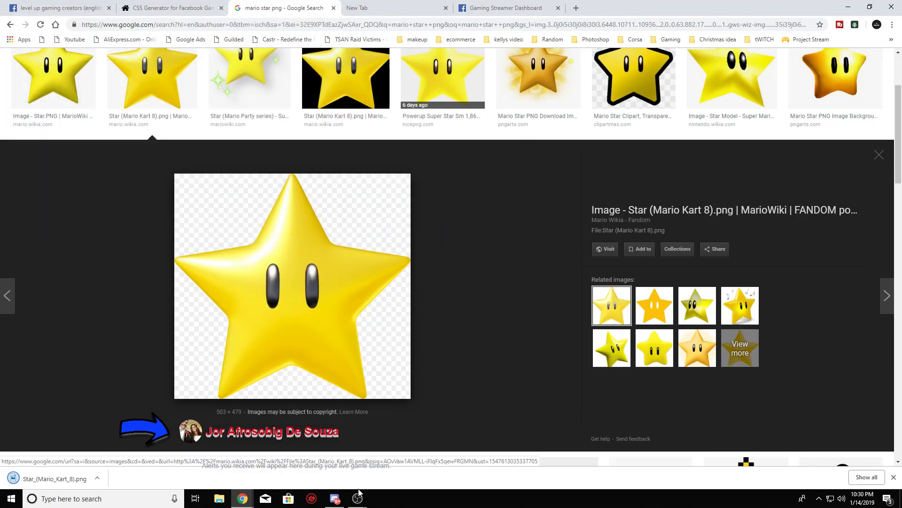
- Save the PNG Arts Mario star picture and bring up OBS
{"action": "left_click", "coordinate": [835, 77]}
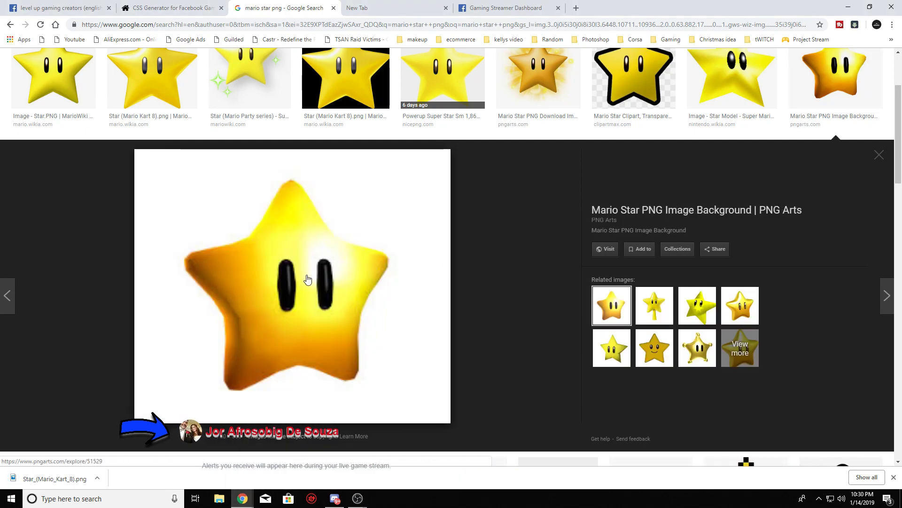
{"action": "right_click", "coordinate": [418, 311]}
{"action": "left_click", "coordinate": [395, 381]}
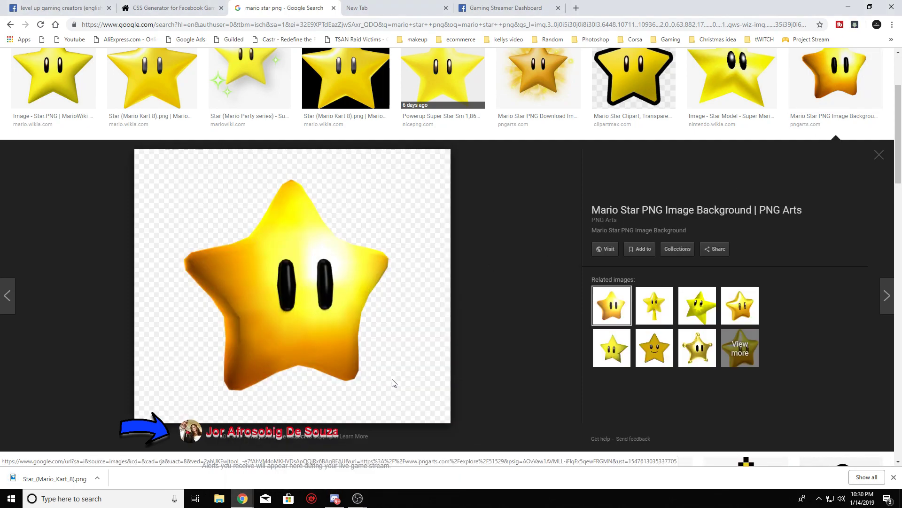
{"action": "left_click", "coordinate": [370, 236]}
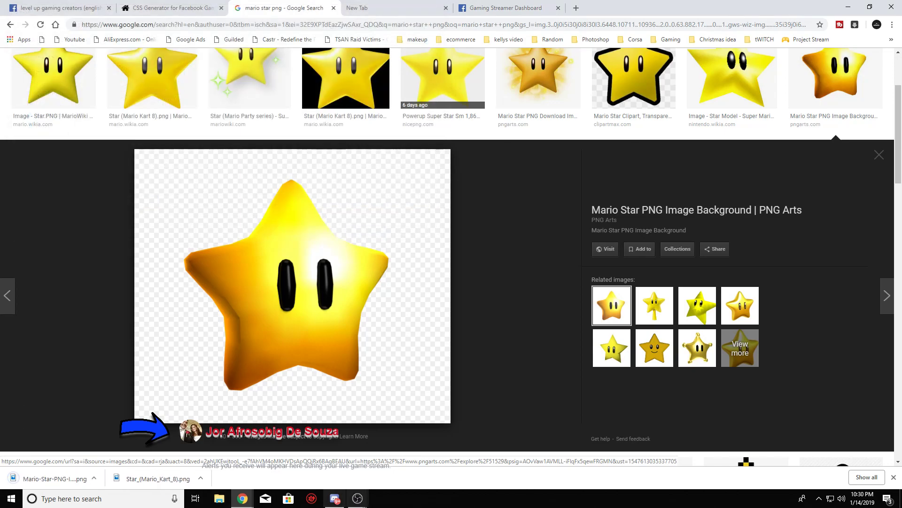
{"action": "left_click", "coordinate": [359, 499]}
- Create image source 'starss' (after a name-in-use warning) loading Mario-Star-PNG-Image-Background
{"action": "left_click", "coordinate": [438, 462]}
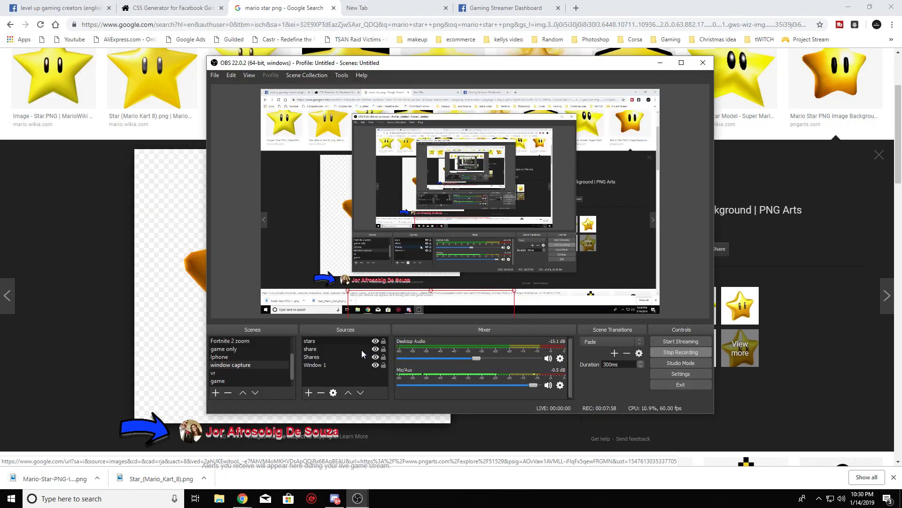
{"action": "left_click", "coordinate": [308, 392]}
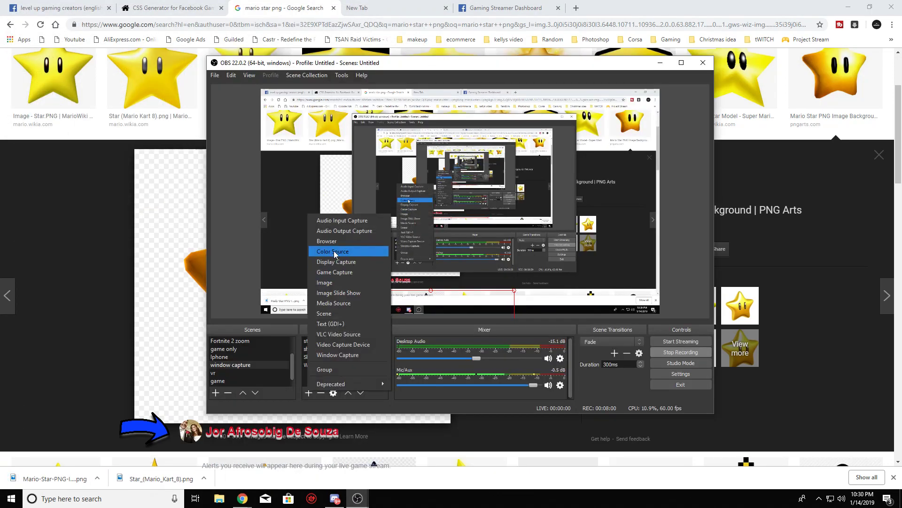
{"action": "left_click", "coordinate": [324, 275]}
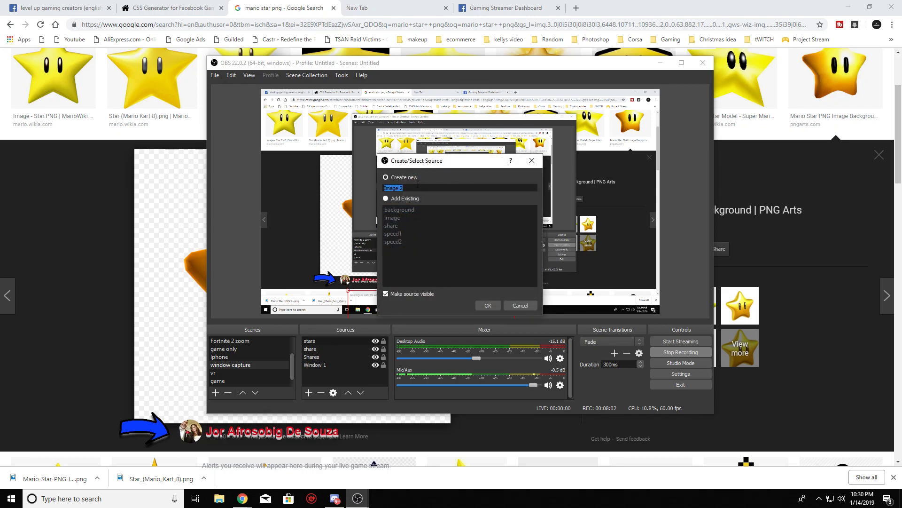
{"action": "type", "text": "s"}
{"action": "key", "text": "BackSpace"}
{"action": "left_click", "coordinate": [489, 305]}
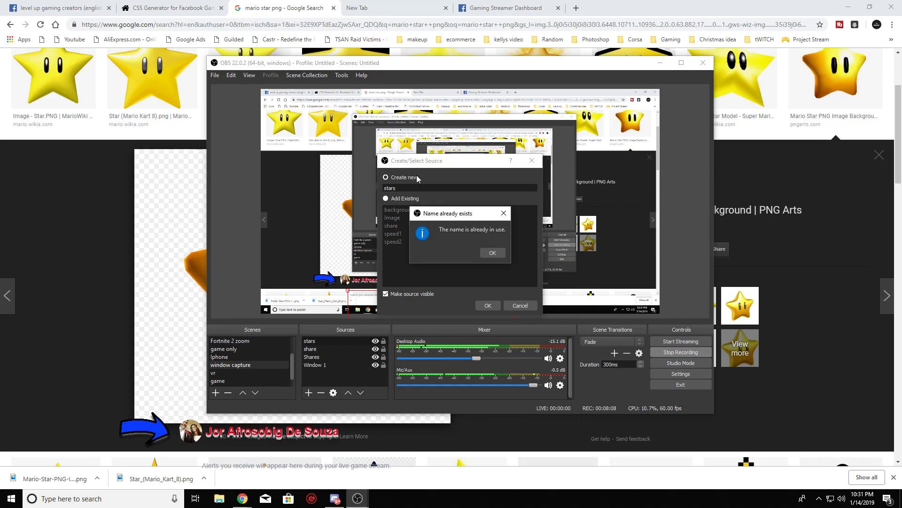
{"action": "left_click", "coordinate": [493, 253]}
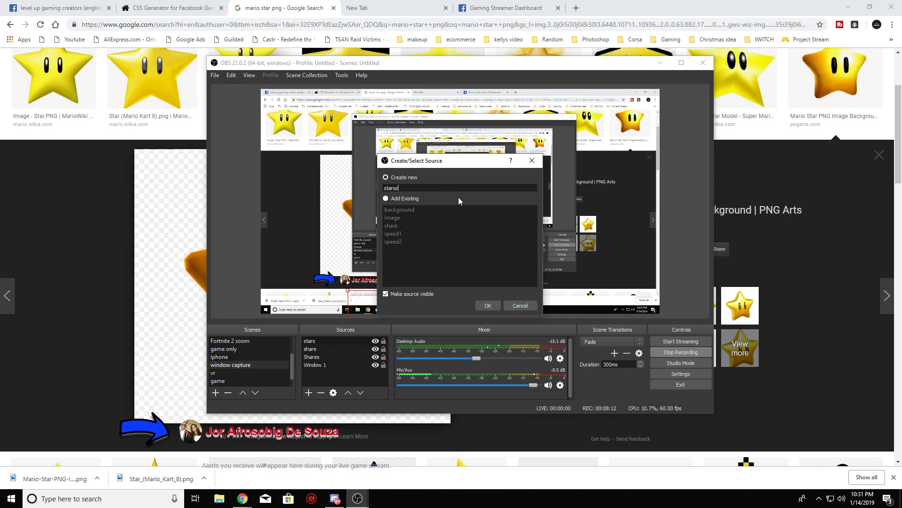
{"action": "left_click", "coordinate": [488, 305]}
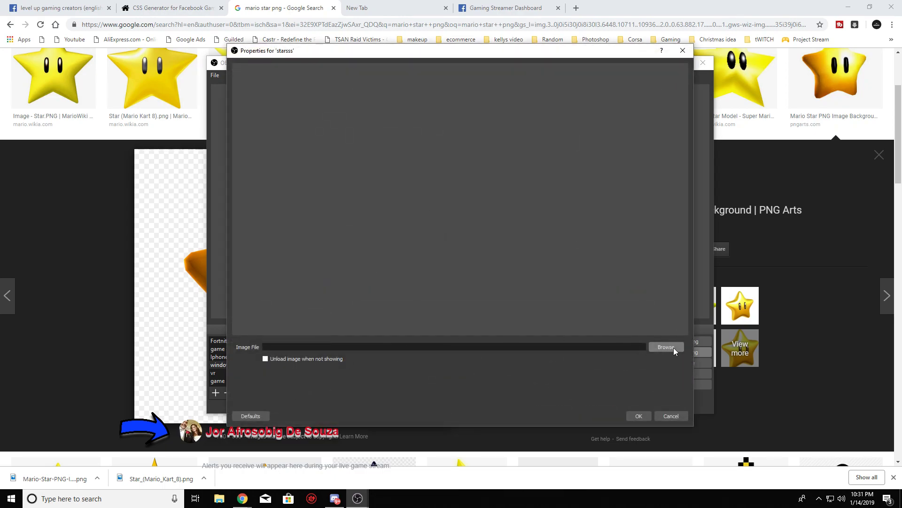
{"action": "left_click", "coordinate": [666, 347]}
{"action": "left_click", "coordinate": [438, 137]}
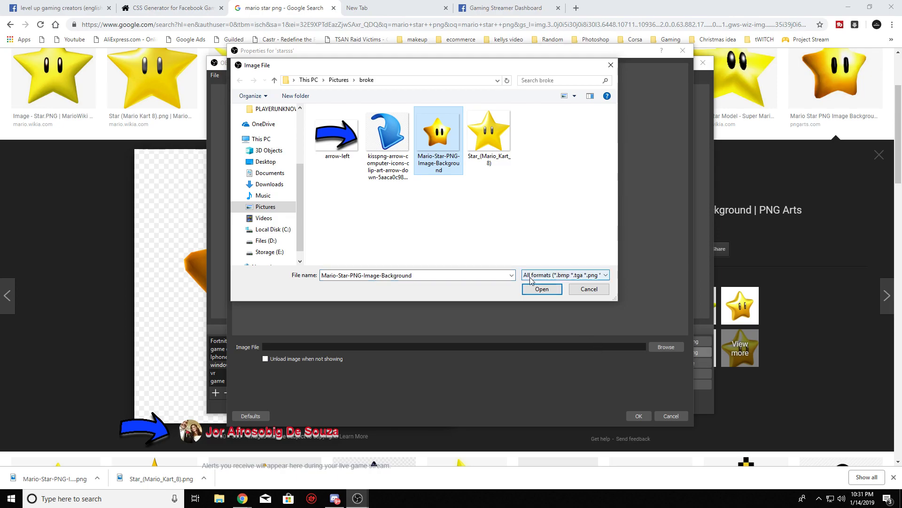
{"action": "left_click", "coordinate": [540, 289]}
- Confirm the star image, shrink it to a tiny icon, and nudge the alert box up
{"action": "left_click", "coordinate": [638, 417]}
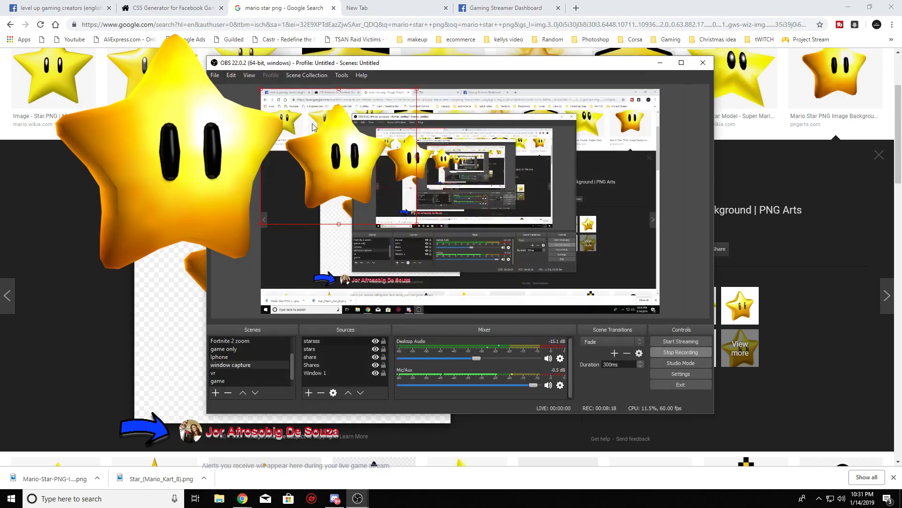
{"action": "mouse_move", "coordinate": [418, 93]}
{"action": "left_mouse_down"}
{"action": "mouse_move", "coordinate": [285, 220]}
{"action": "mouse_move", "coordinate": [326, 287]}
{"action": "mouse_move", "coordinate": [323, 296]}
{"action": "left_mouse_up"}
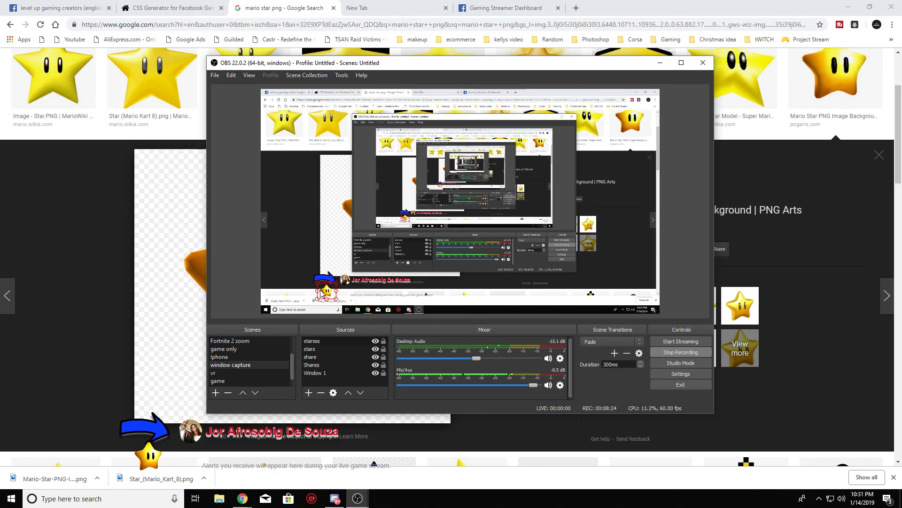
{"action": "left_click", "coordinate": [484, 270]}
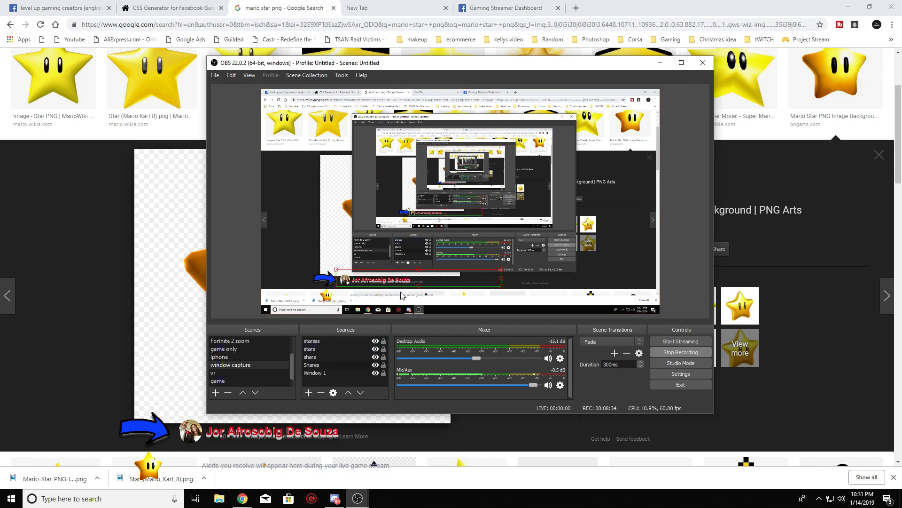
{"action": "left_click", "coordinate": [388, 303]}
{"action": "left_click_drag", "start_coordinate": [388, 304], "coordinate": [393, 283]}
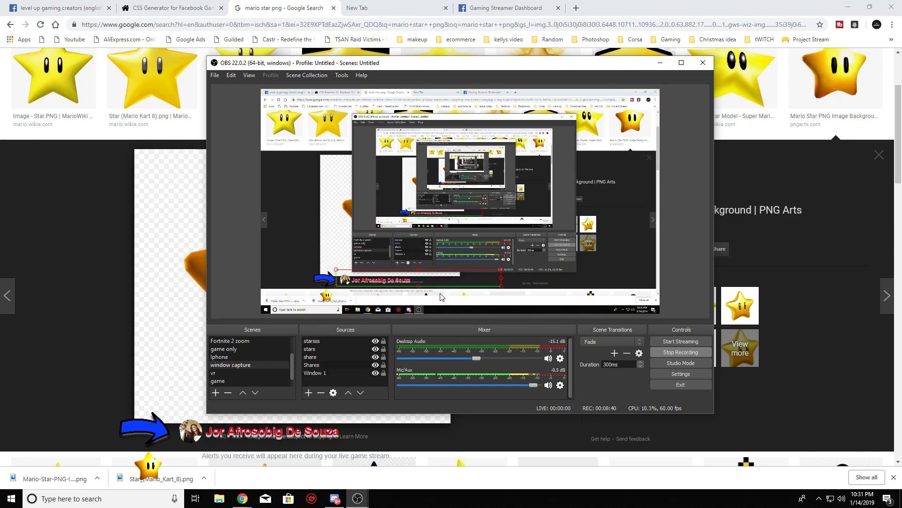
- Flip through Chrome tabs, then return to OBS and select the alert and arrow
{"action": "left_click", "coordinate": [395, 7]}
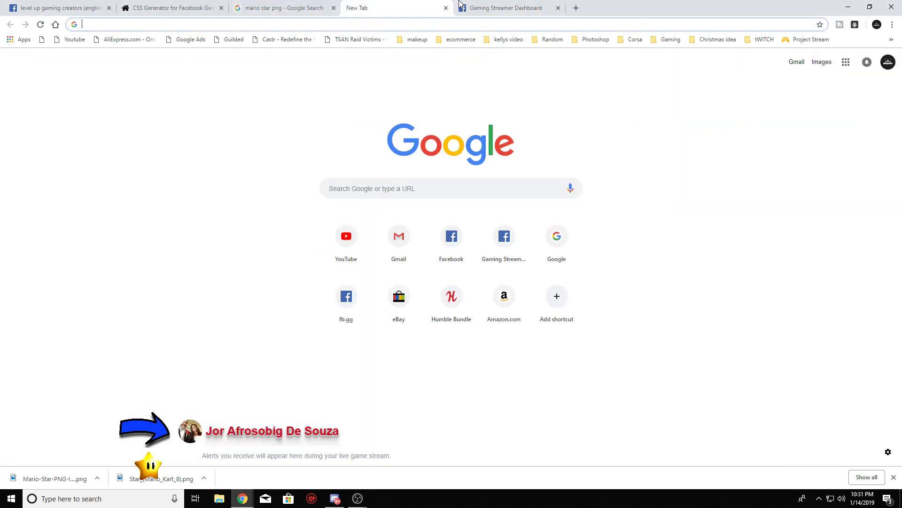
{"action": "left_click", "coordinate": [505, 8]}
{"action": "left_click", "coordinate": [281, 8]}
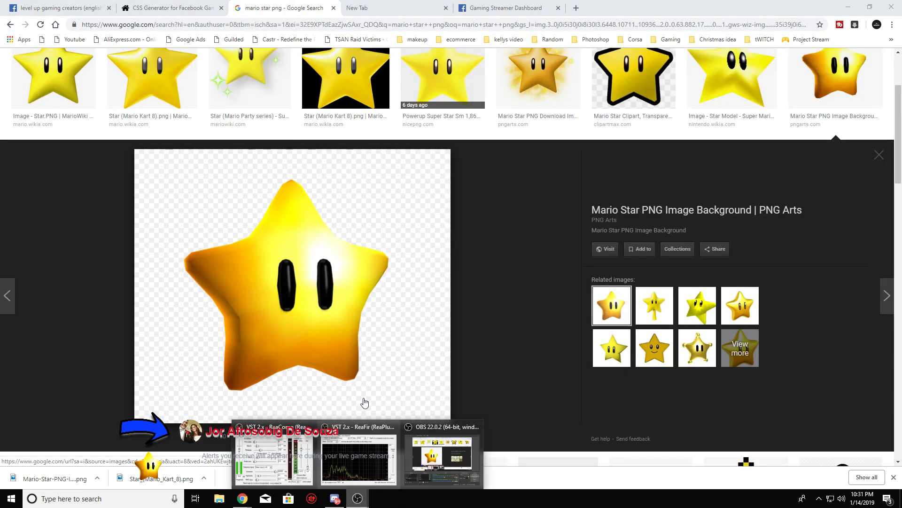
{"action": "left_click", "coordinate": [357, 498]}
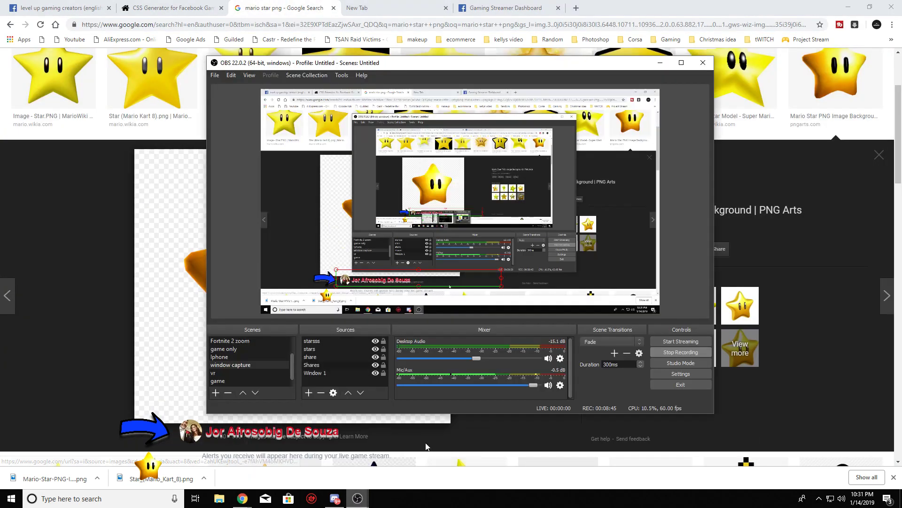
{"action": "left_click", "coordinate": [329, 277]}
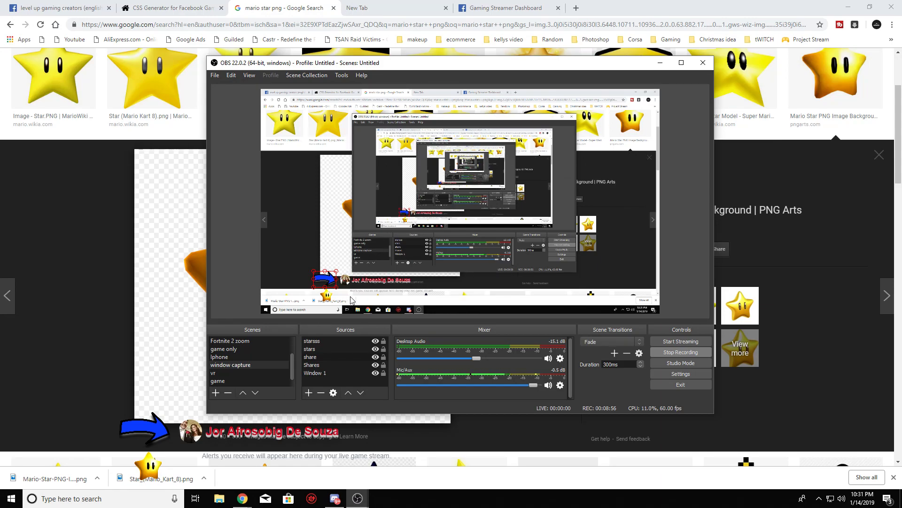
- Cycle Chrome's tabs to the Gaming Streamer Dashboard, then bring OBS in front
{"action": "left_click", "coordinate": [395, 8]}
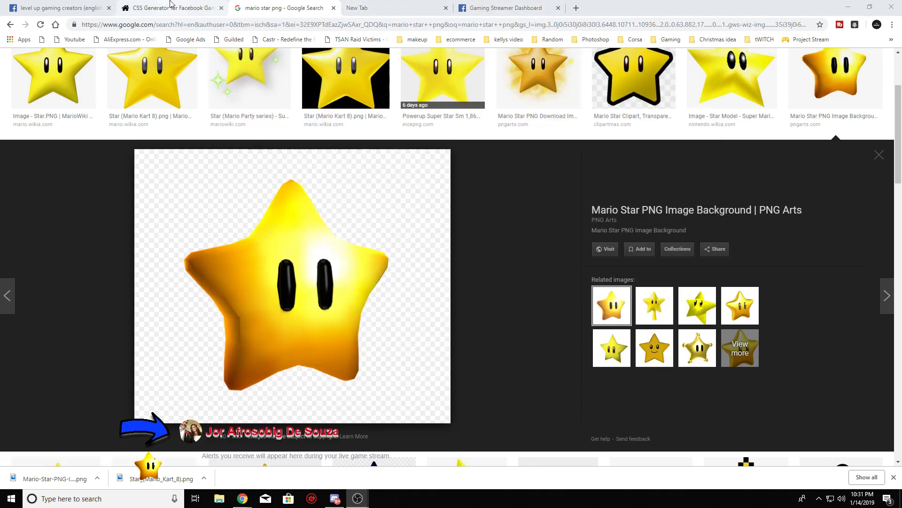
{"action": "left_click", "coordinate": [169, 8]}
{"action": "scroll", "coordinate": [70, 99], "scroll_direction": "up", "scroll_amount": 3}
{"action": "scroll", "coordinate": [71, 99], "scroll_direction": "up", "scroll_amount": 3}
{"action": "scroll", "coordinate": [70, 98], "scroll_direction": "down", "scroll_amount": 4}
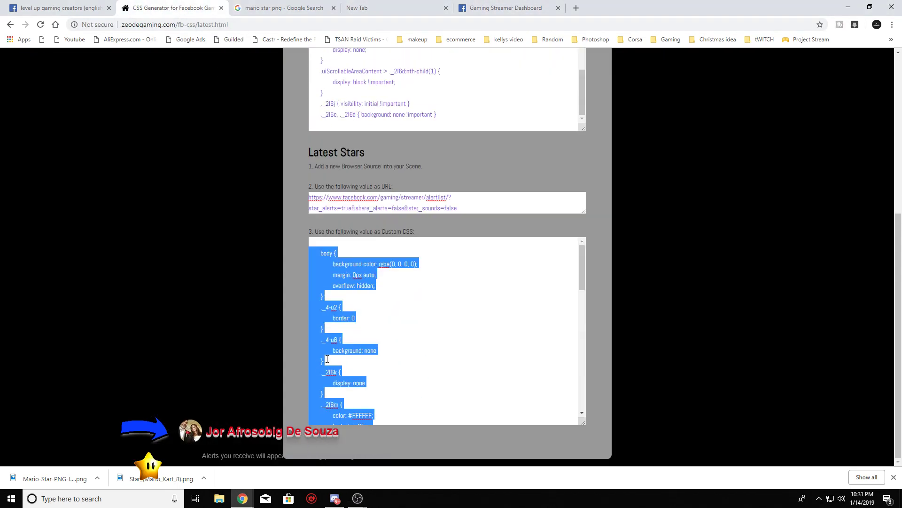
{"action": "scroll", "coordinate": [4, 98], "scroll_direction": "up", "scroll_amount": 2}
{"action": "left_click", "coordinate": [29, 8]}
{"action": "left_click", "coordinate": [169, 8]}
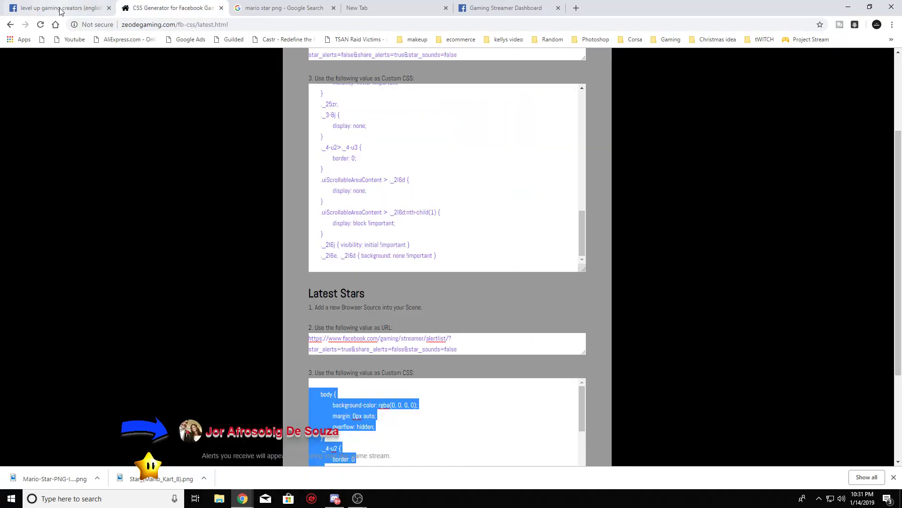
{"action": "left_click", "coordinate": [60, 8]}
{"action": "scroll", "coordinate": [515, 259], "scroll_direction": "up", "scroll_amount": 2}
{"action": "left_click", "coordinate": [170, 8]}
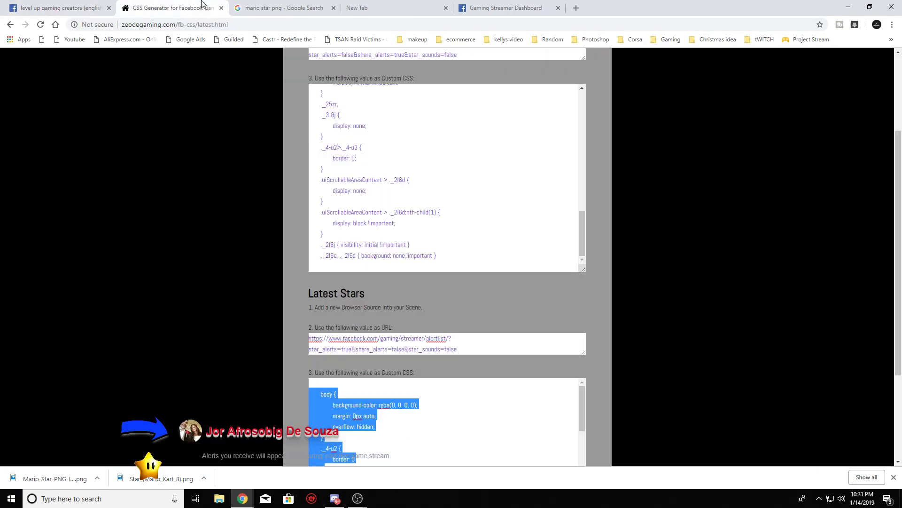
{"action": "left_click", "coordinate": [282, 8]}
{"action": "left_click", "coordinate": [363, 7]}
{"action": "left_click", "coordinate": [506, 7]}
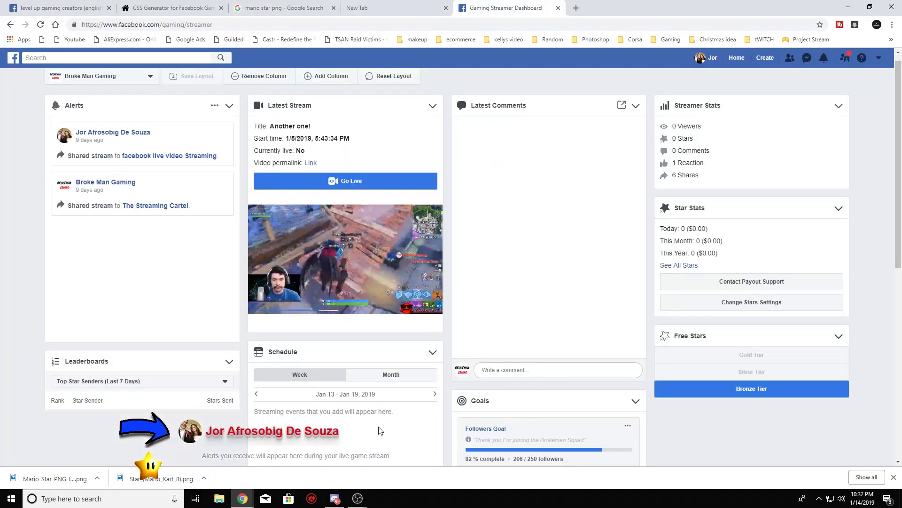
{"action": "left_click", "coordinate": [358, 499]}
{"action": "left_click", "coordinate": [437, 451]}
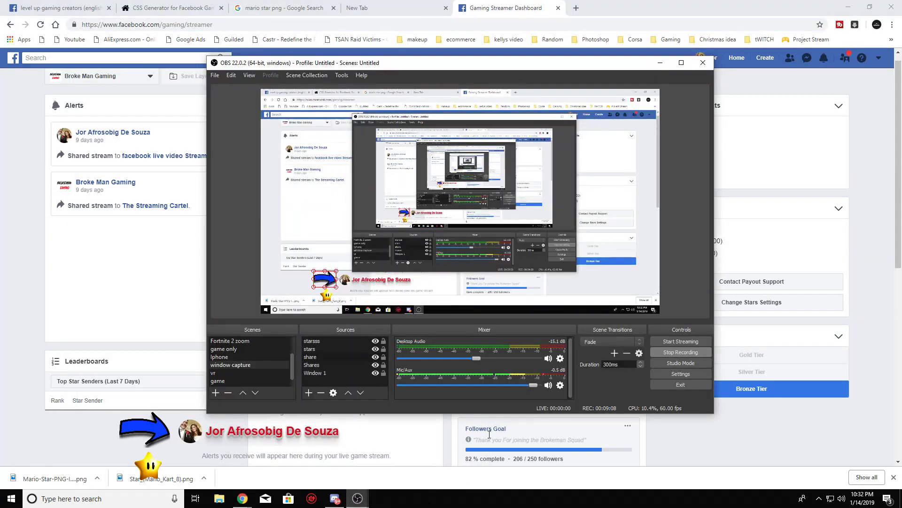